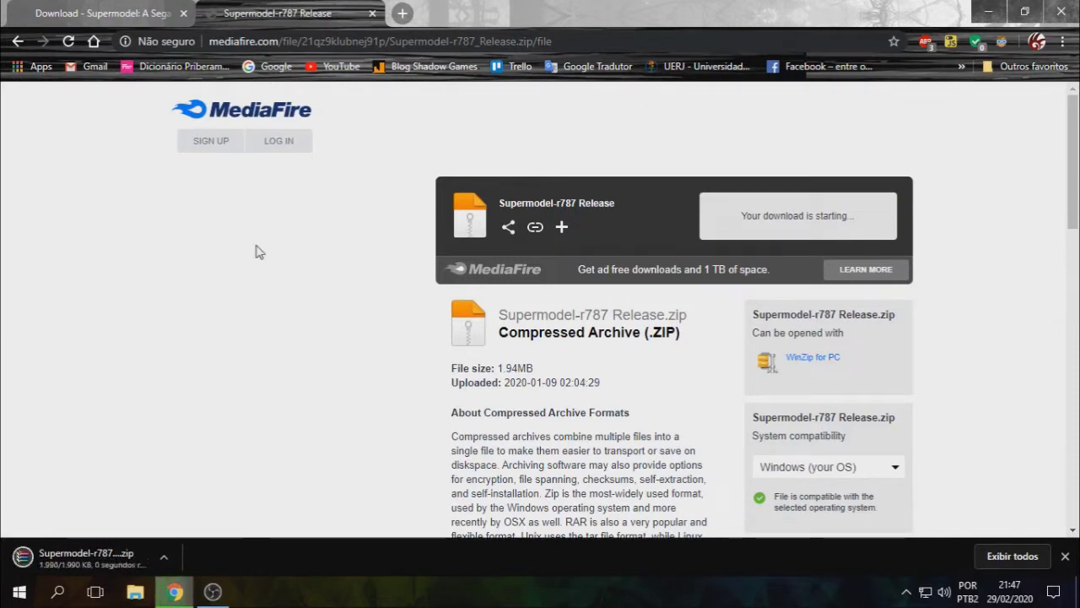
Return to the Supermodel forum's topic list and open the Sega Model 3 UI topic.
{"action": "left_click", "coordinate": [19, 42]}
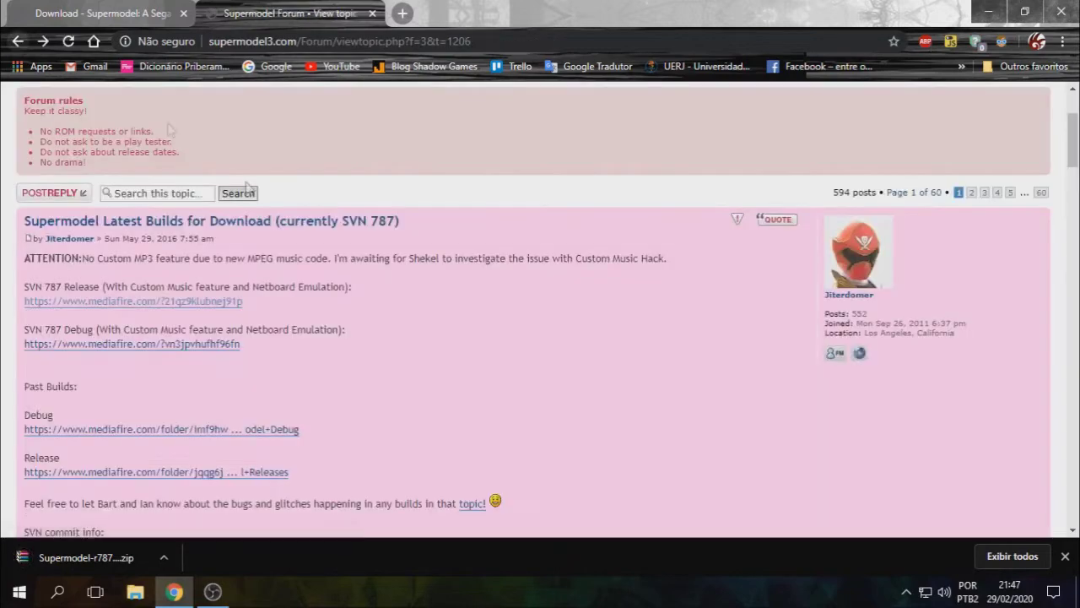
{"action": "scroll", "coordinate": [470, 245], "scroll_direction": "down", "scroll_amount": 2}
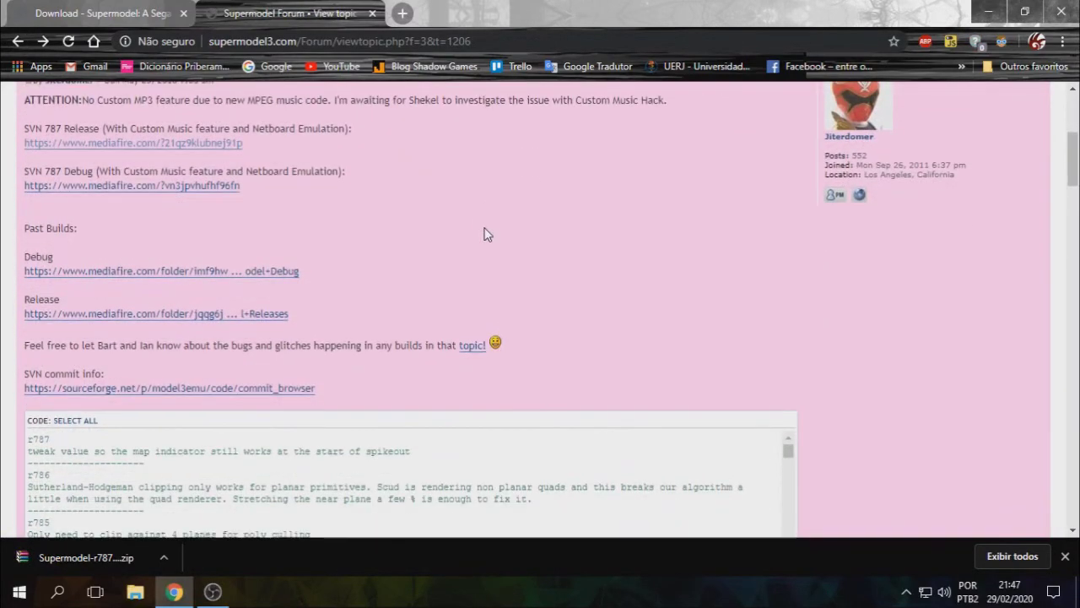
{"action": "left_click", "coordinate": [17, 44]}
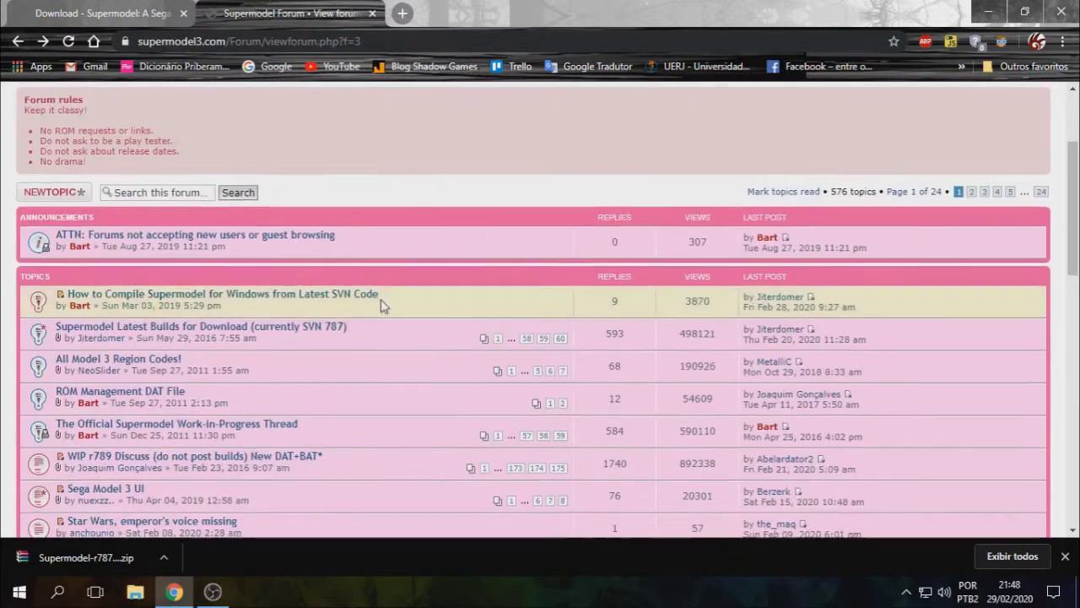
{"action": "scroll", "coordinate": [179, 304], "scroll_direction": "down", "scroll_amount": 1}
{"action": "scroll", "coordinate": [179, 306], "scroll_direction": "down", "scroll_amount": 1}
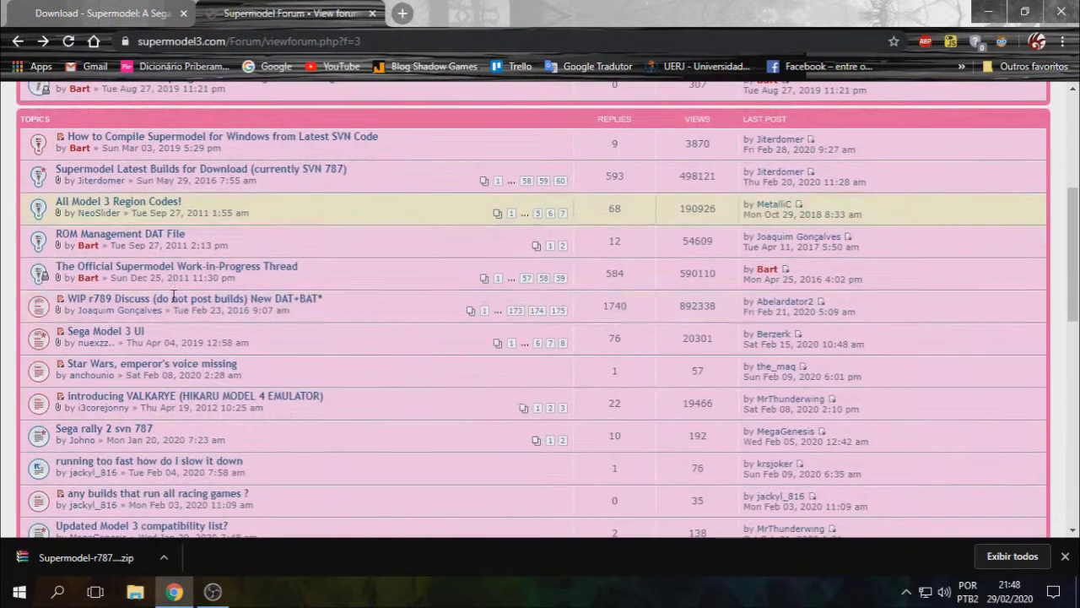
{"action": "left_click", "coordinate": [128, 334]}
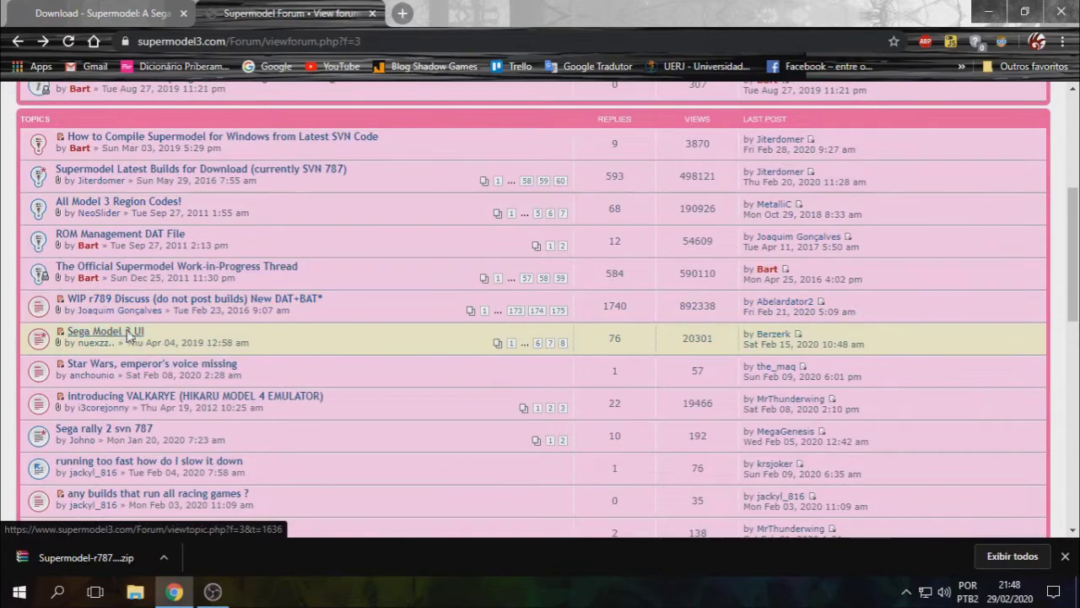
Follow the uploaded.net link at the end of the topic's first post and start the free download of Sega Model 3 WIP 12-04-19.rar.
{"action": "scroll", "coordinate": [377, 376], "scroll_direction": "down", "scroll_amount": 2}
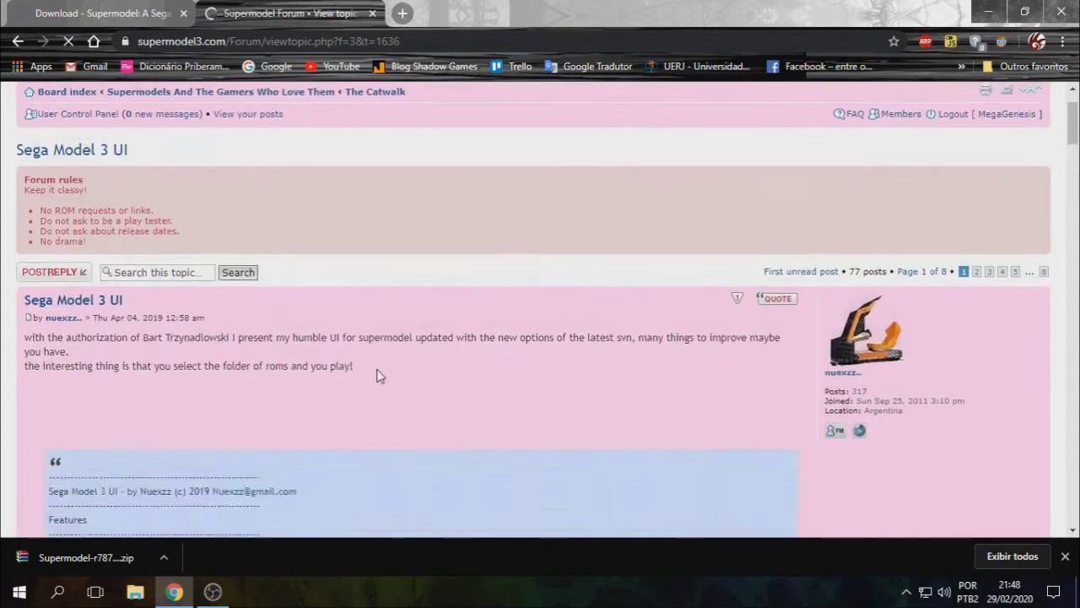
{"action": "scroll", "coordinate": [401, 313], "scroll_direction": "down", "scroll_amount": 4}
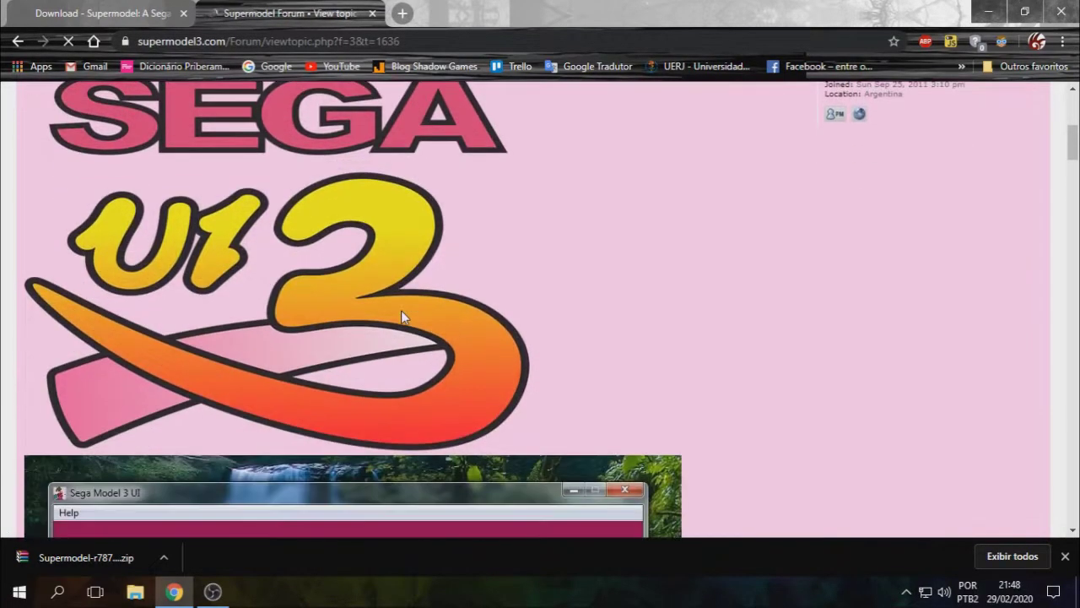
{"action": "scroll", "coordinate": [401, 311], "scroll_direction": "down", "scroll_amount": 5}
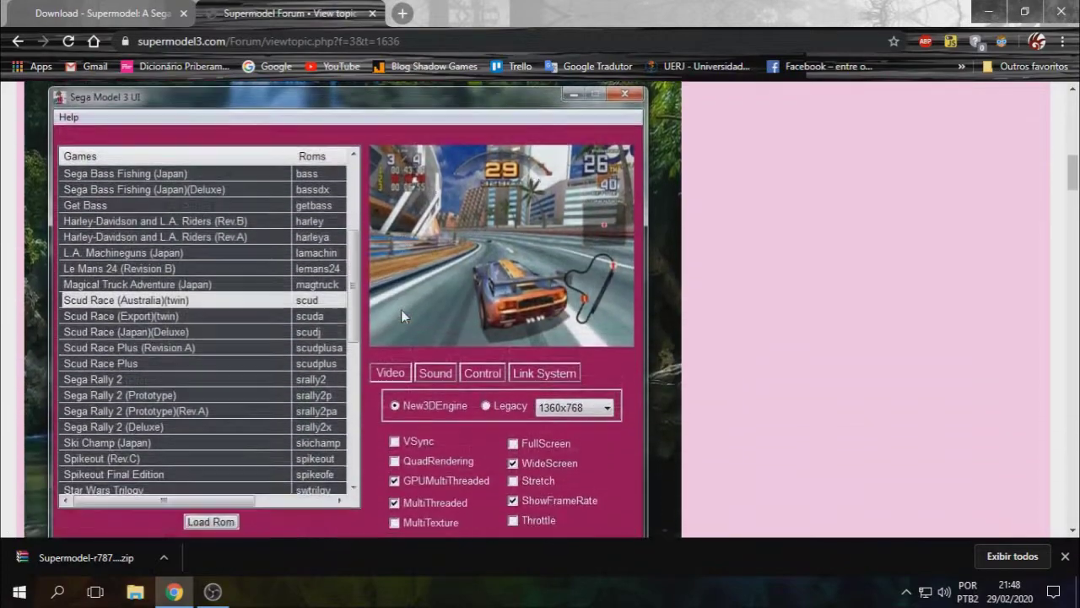
{"action": "scroll", "coordinate": [401, 310], "scroll_direction": "down", "scroll_amount": 6}
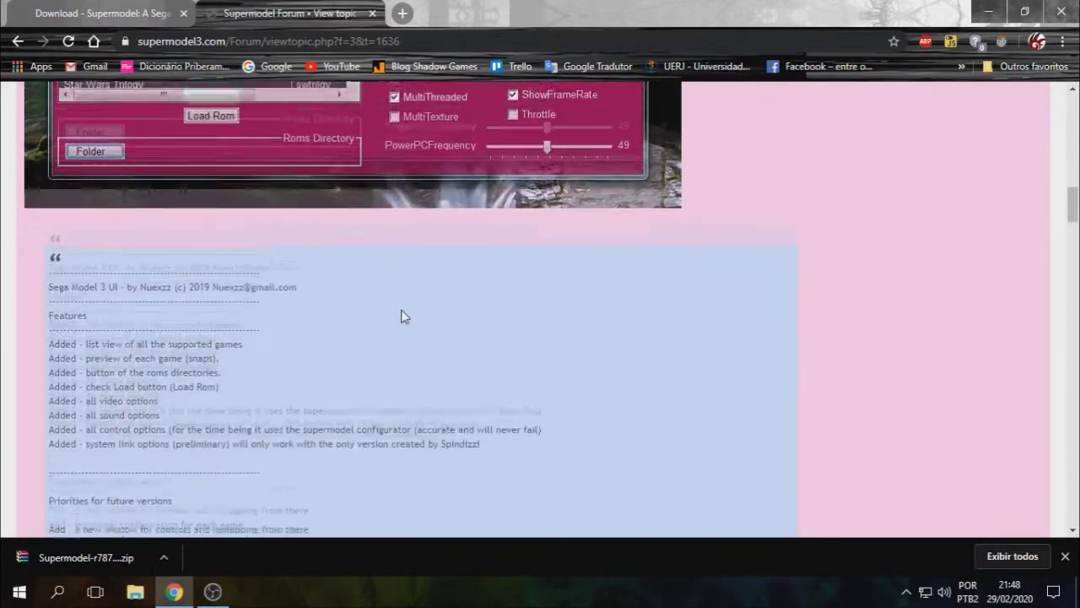
{"action": "scroll", "coordinate": [403, 316], "scroll_direction": "down", "scroll_amount": 9}
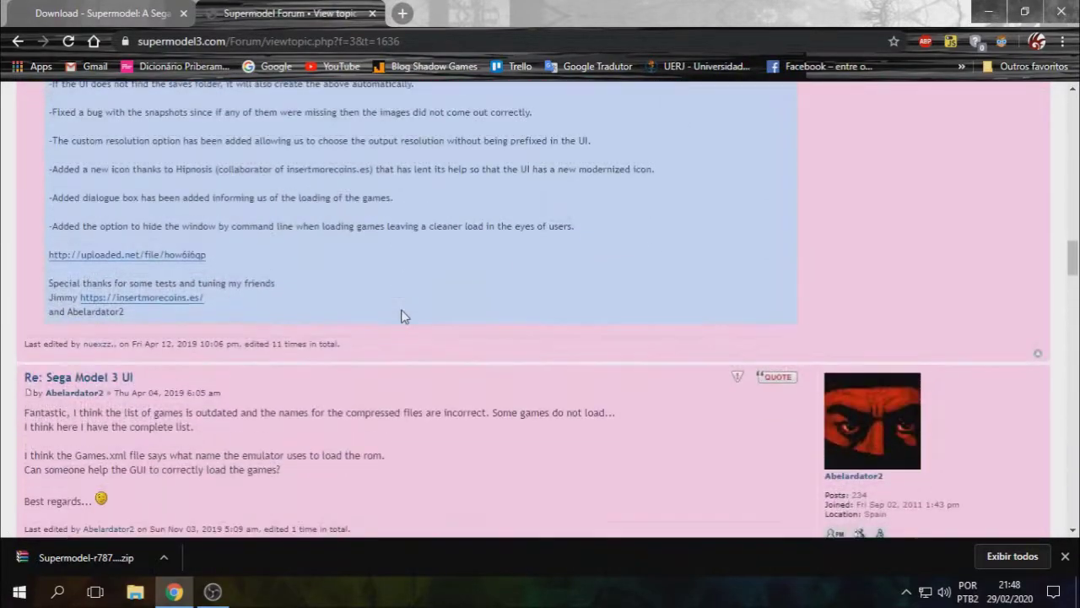
{"action": "left_click", "coordinate": [157, 262]}
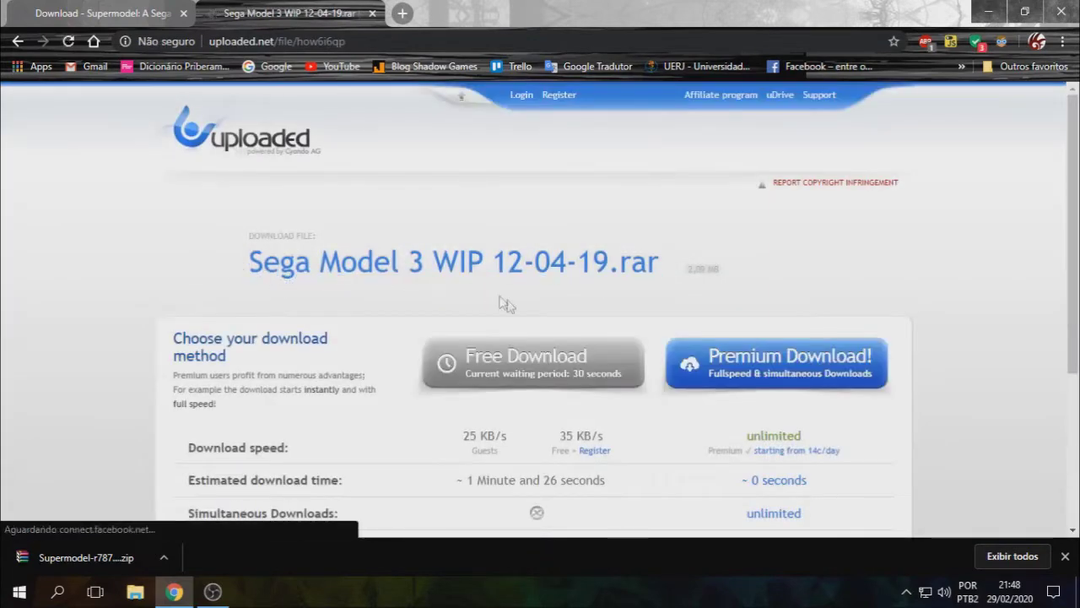
{"action": "left_click", "coordinate": [510, 365]}
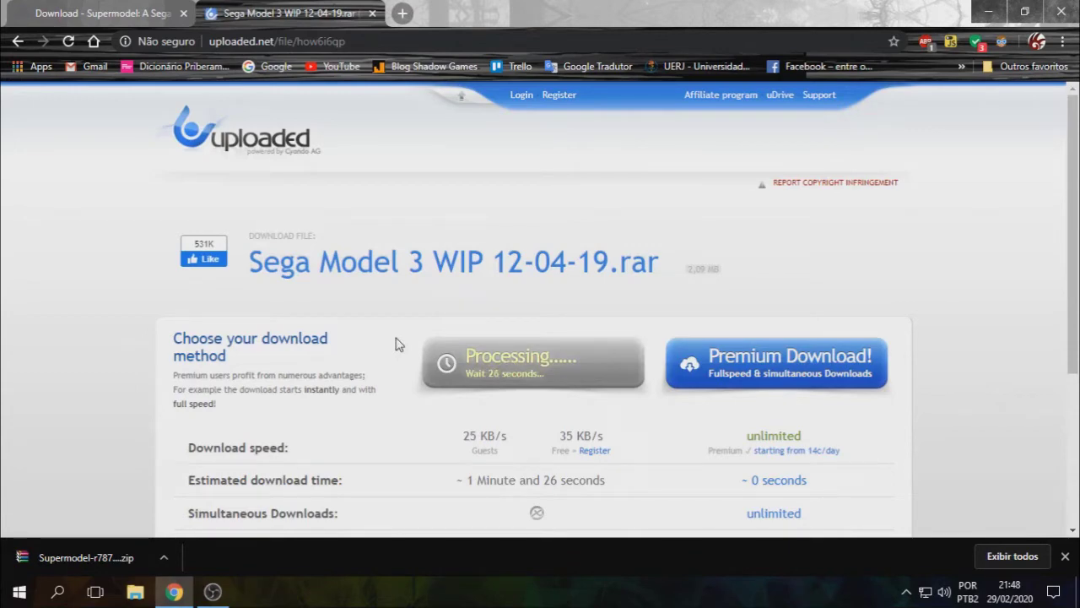
{"action": "scroll", "coordinate": [399, 343], "scroll_direction": "down", "scroll_amount": 1}
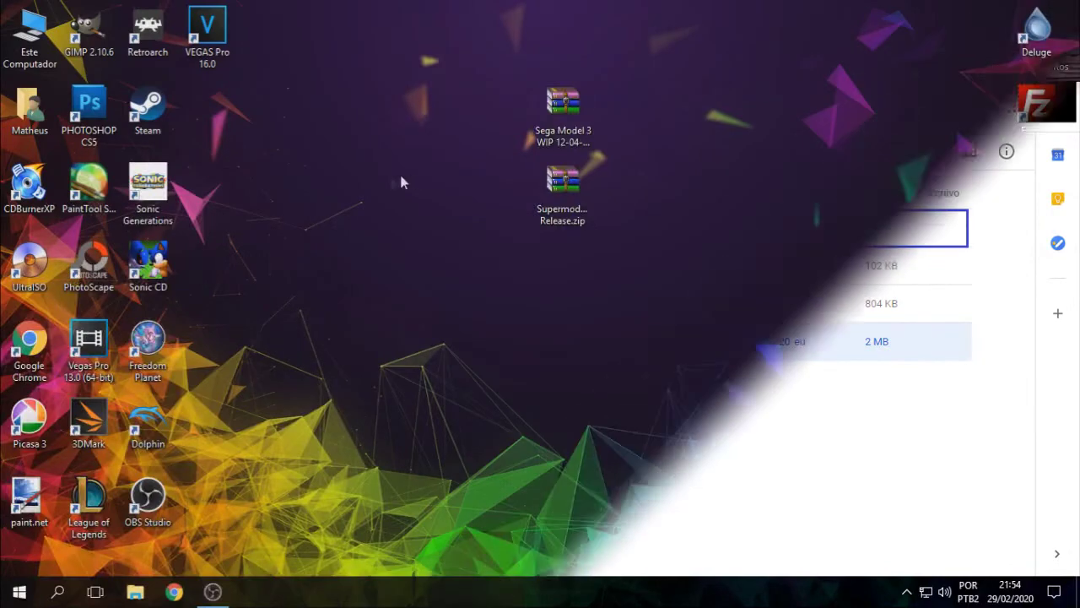
Create a new folder named Supermodel on the desktop.
{"action": "right_click", "coordinate": [343, 190]}
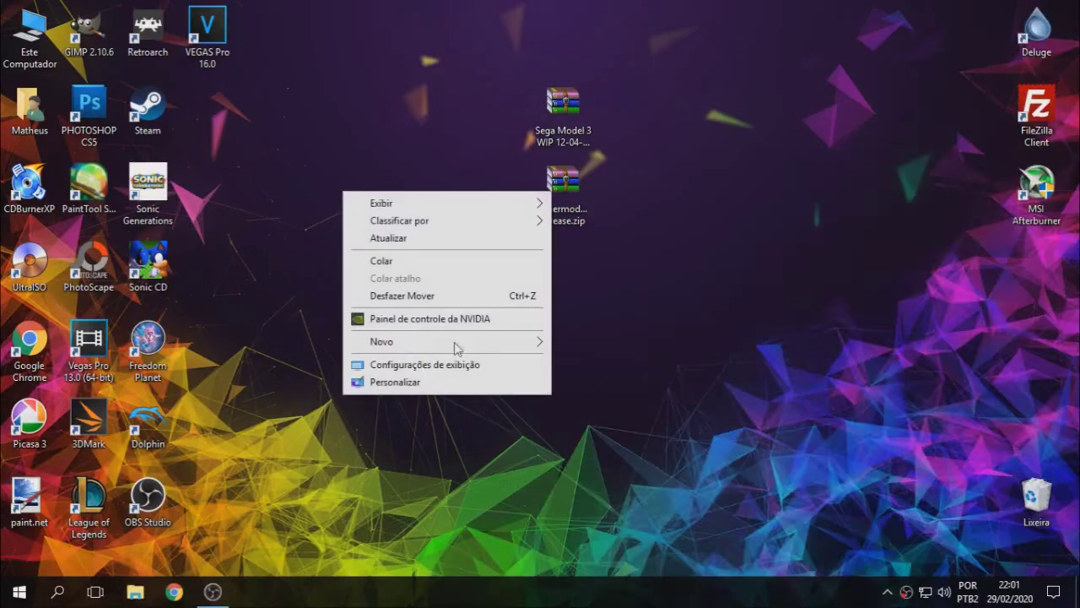
{"action": "mouse_move", "coordinate": [528, 347]}
{"action": "left_click", "coordinate": [585, 347]}
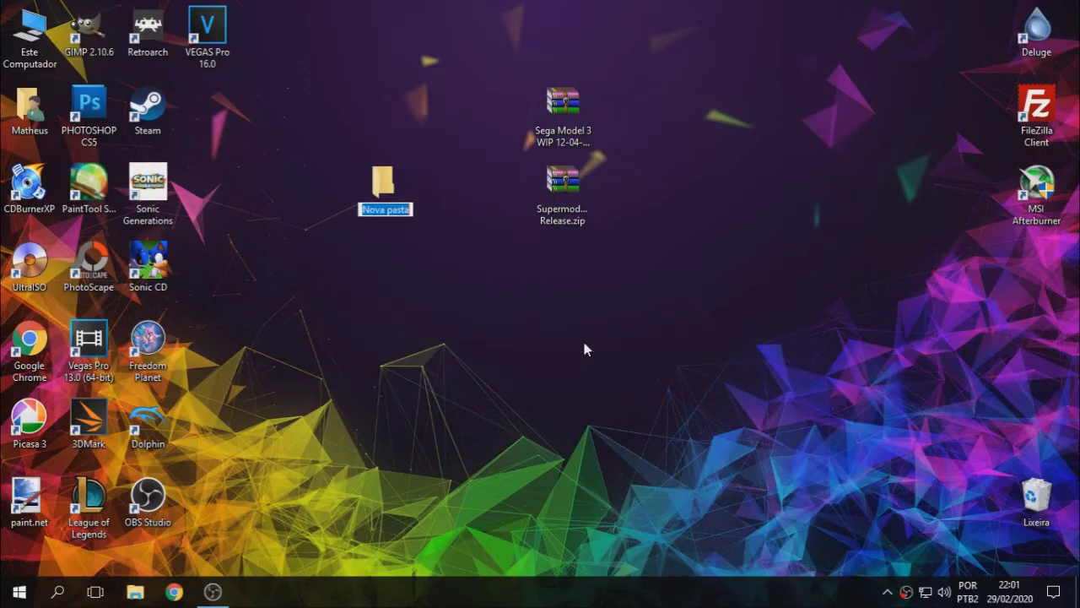
{"action": "type", "text": "Supermodel"}
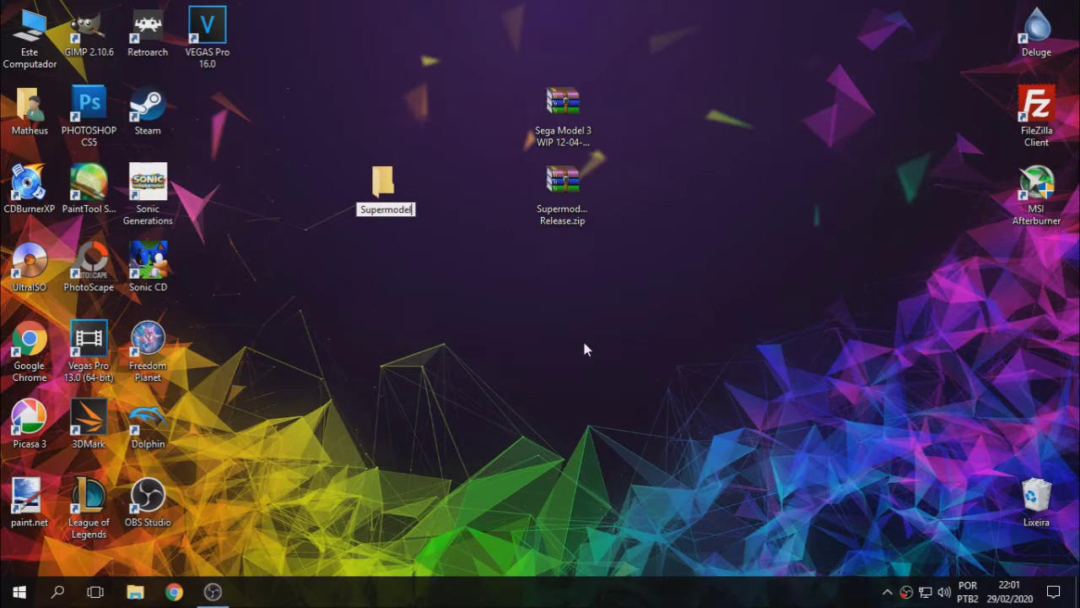
{"action": "key", "text": "Return"}
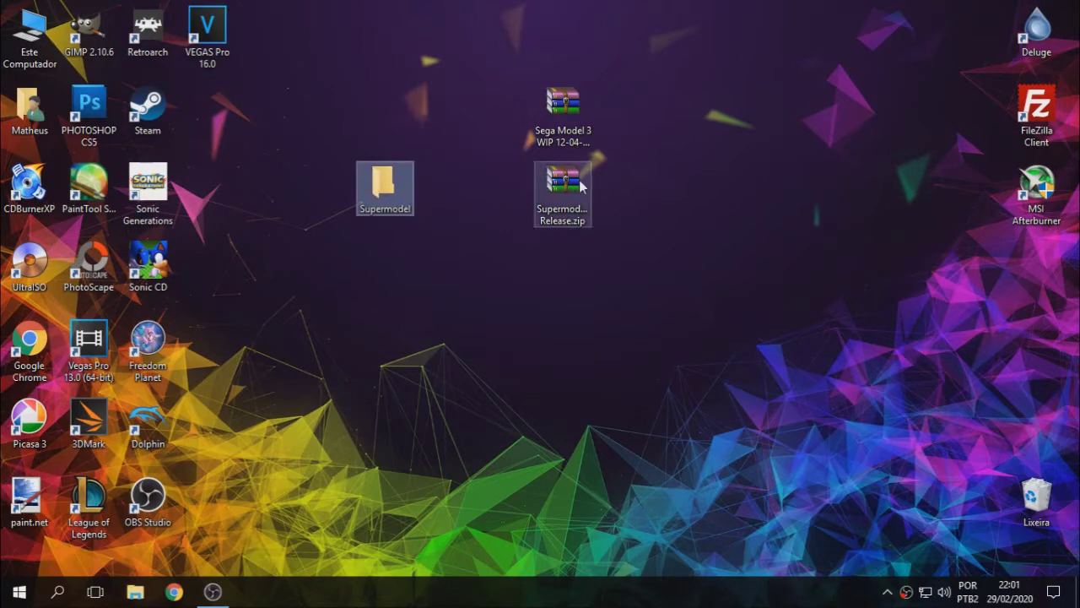
Open the new Supermodel folder, set it aside, and open the Supermodel-x64-r787 Release folder inside Supermodel-r787 Release.zip.
{"action": "double_click", "coordinate": [390, 184]}
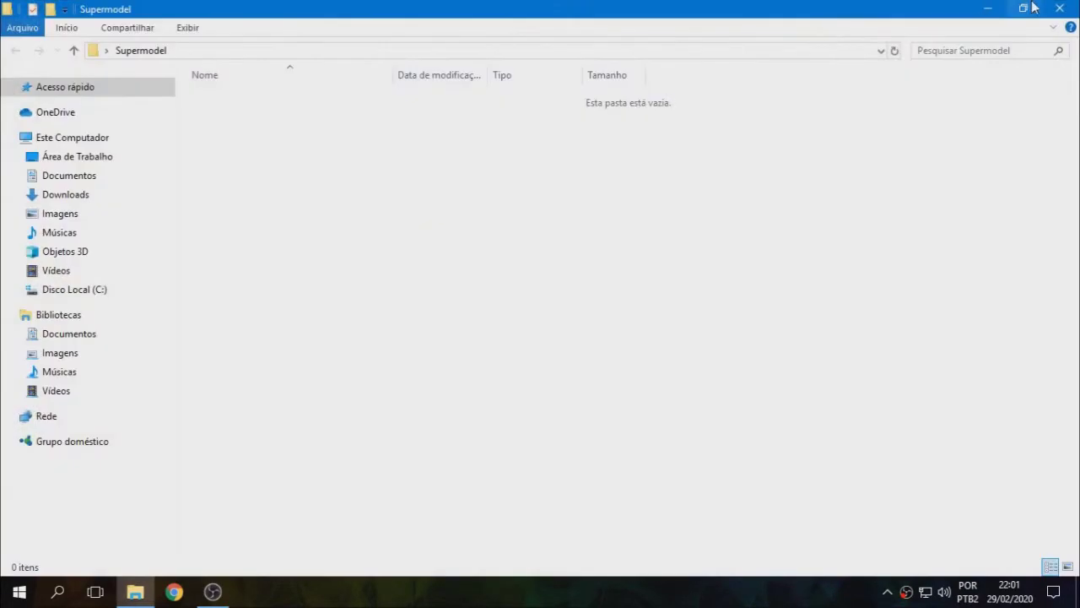
{"action": "left_click", "coordinate": [1035, 7]}
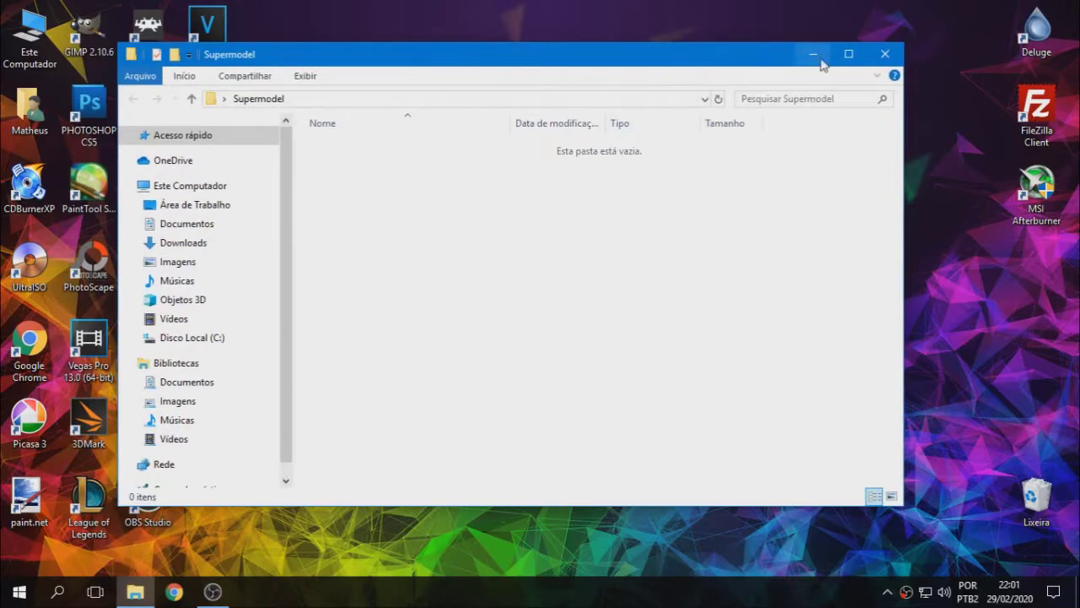
{"action": "left_click", "coordinate": [813, 56]}
{"action": "double_click", "coordinate": [557, 184]}
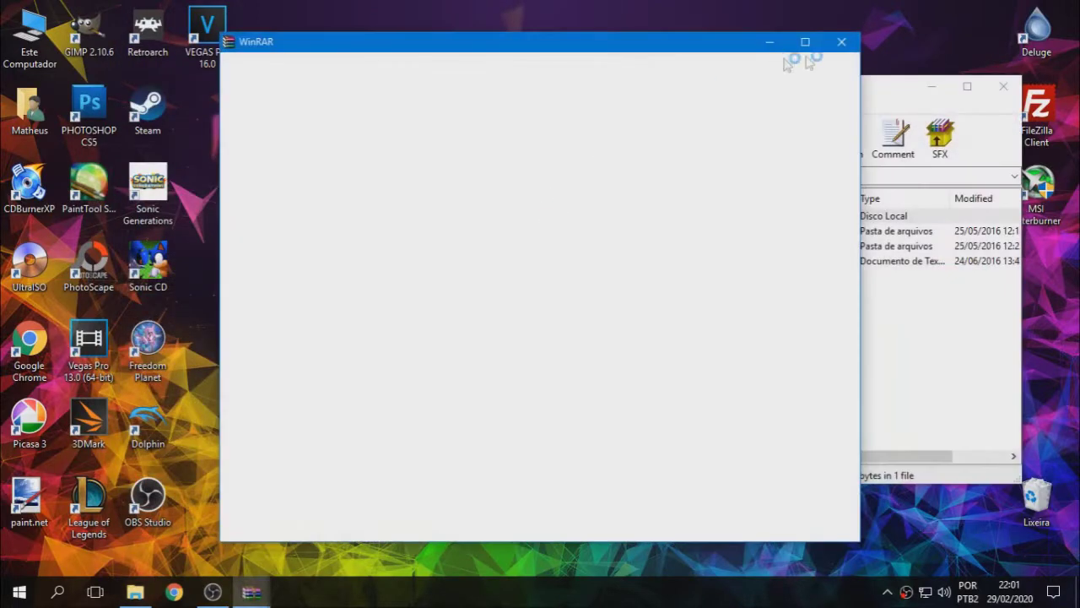
{"action": "left_click", "coordinate": [842, 42]}
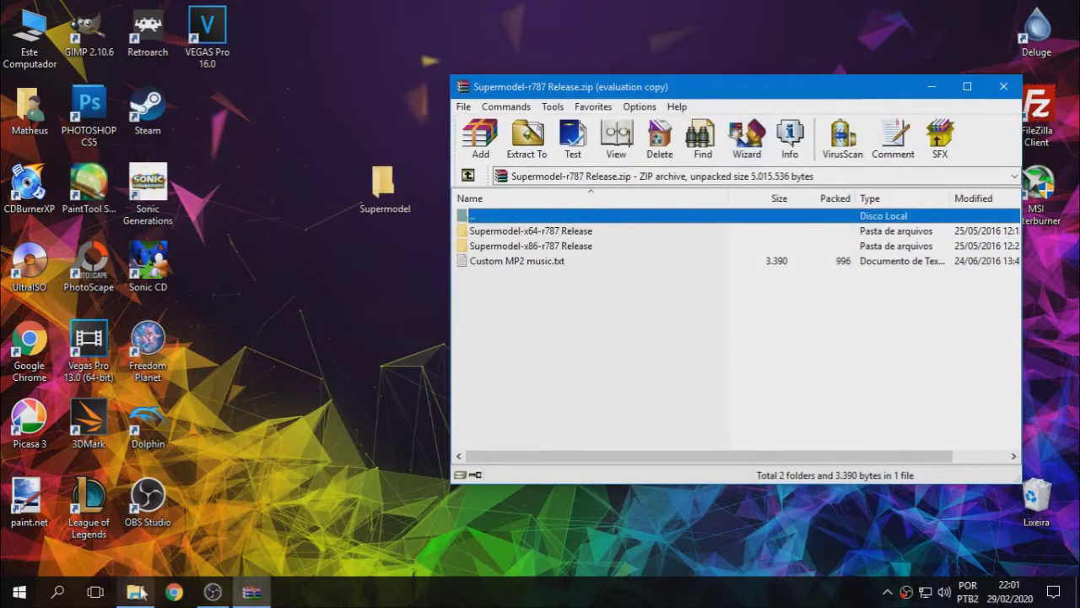
{"action": "double_click", "coordinate": [561, 232]}
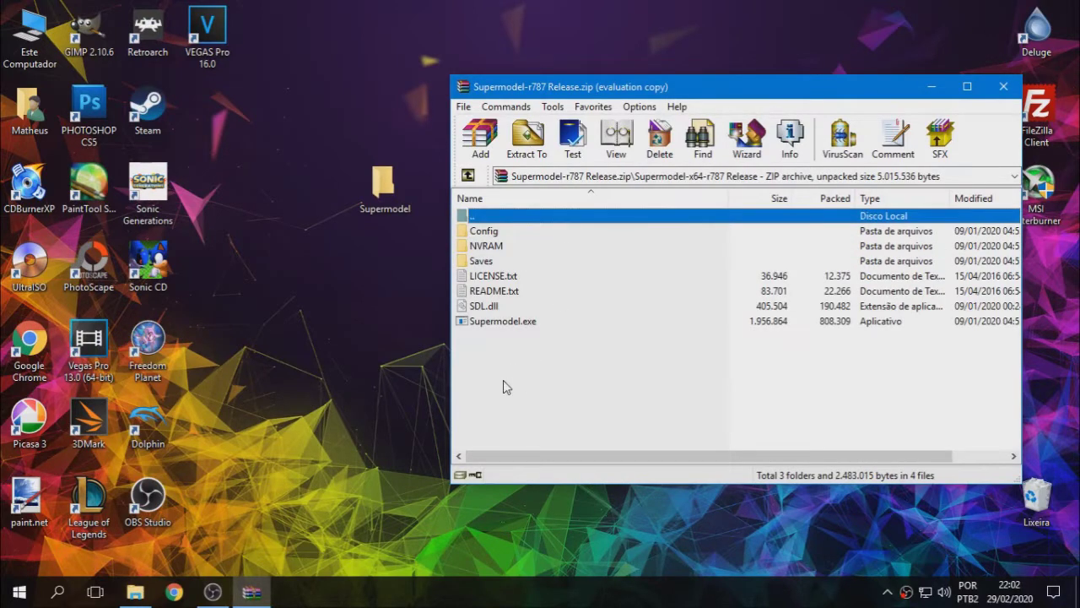
Extract all contents of the archive's Supermodel-x64-r787 Release folder into the Supermodel folder.
{"action": "left_click", "coordinate": [135, 591]}
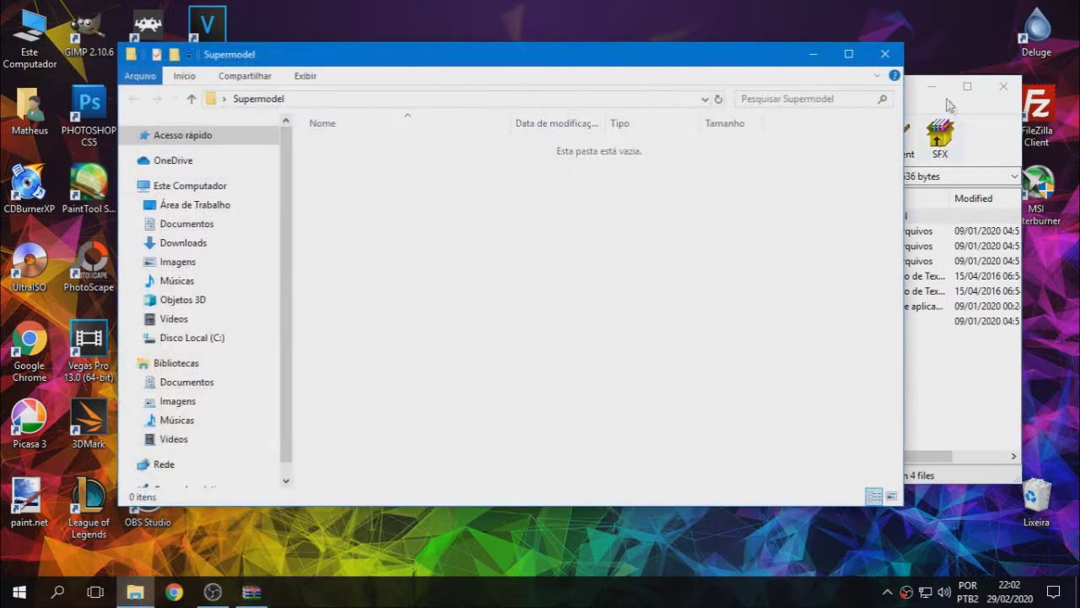
{"action": "left_click_drag", "start_coordinate": [916, 92], "coordinate": [935, 87]}
{"action": "right_click", "coordinate": [577, 343]}
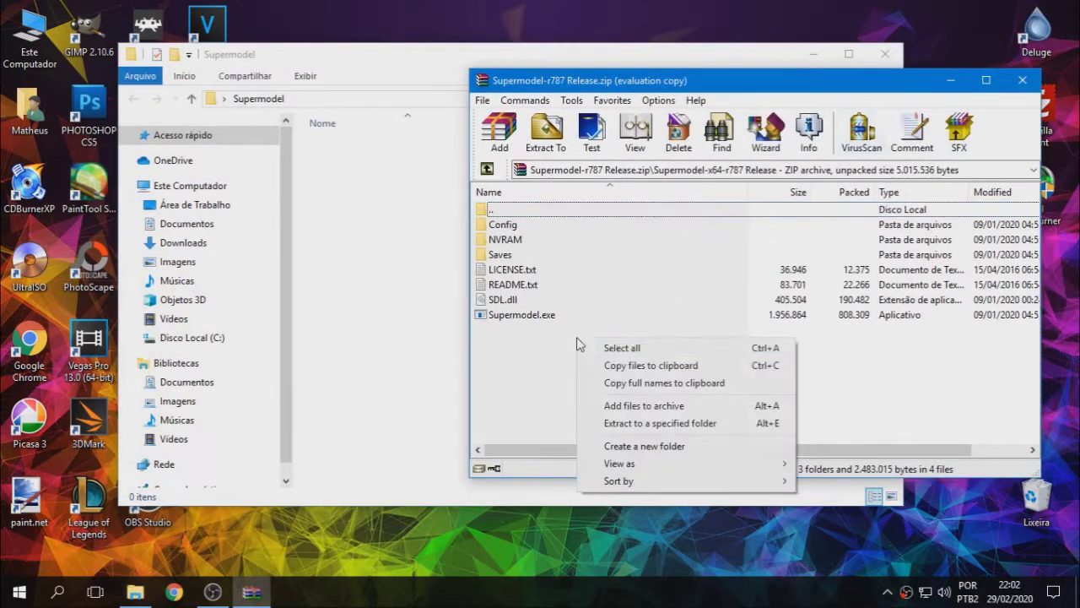
{"action": "left_click", "coordinate": [614, 347]}
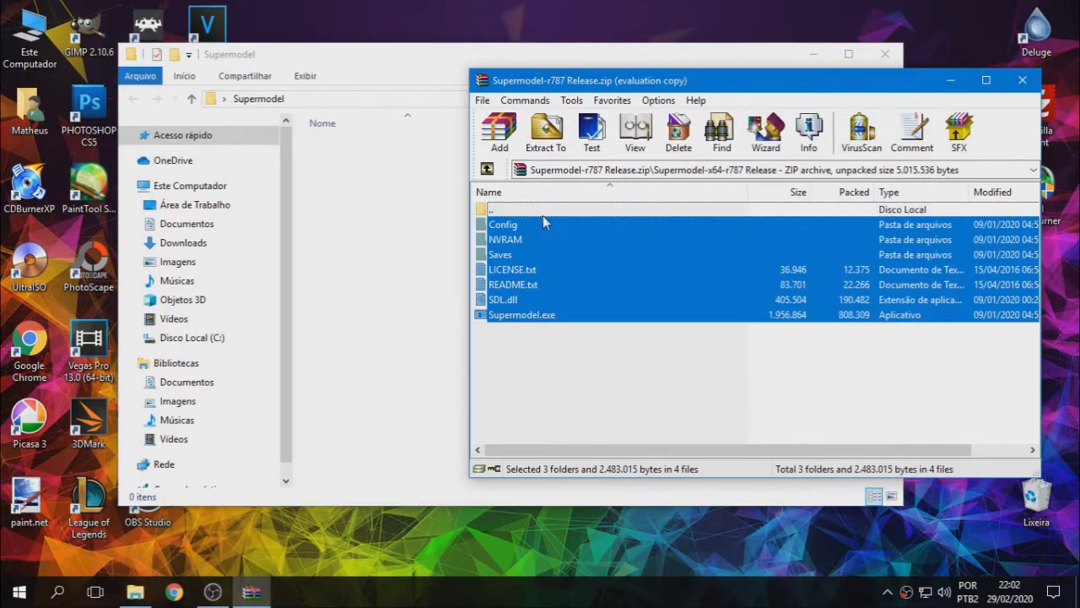
{"action": "left_click_drag", "start_coordinate": [540, 222], "coordinate": [400, 246]}
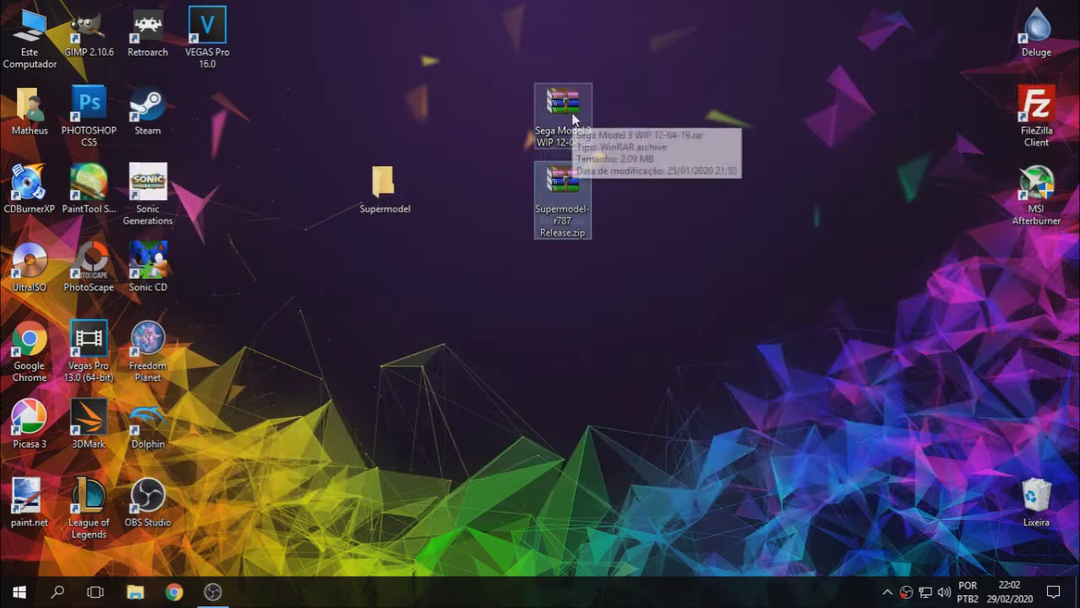
Extract everything from Sega Model 3 WIP 12-04-19.rar into the Supermodel folder, replacing the files with matching names, and close the archive.
{"action": "double_click", "coordinate": [569, 116]}
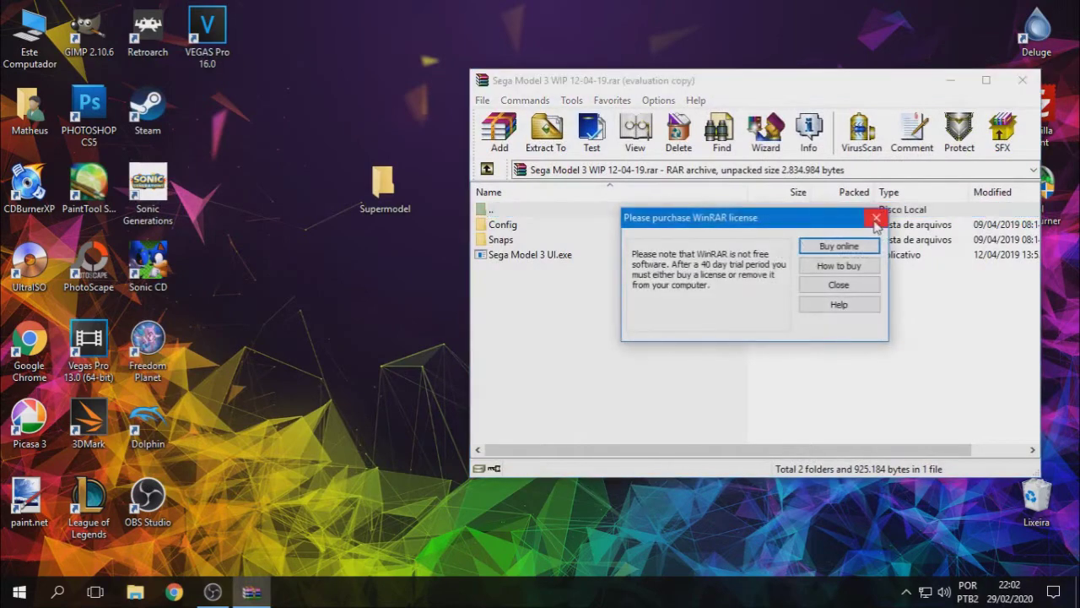
{"action": "left_click", "coordinate": [874, 218]}
{"action": "right_click", "coordinate": [577, 338]}
{"action": "left_click", "coordinate": [601, 345]}
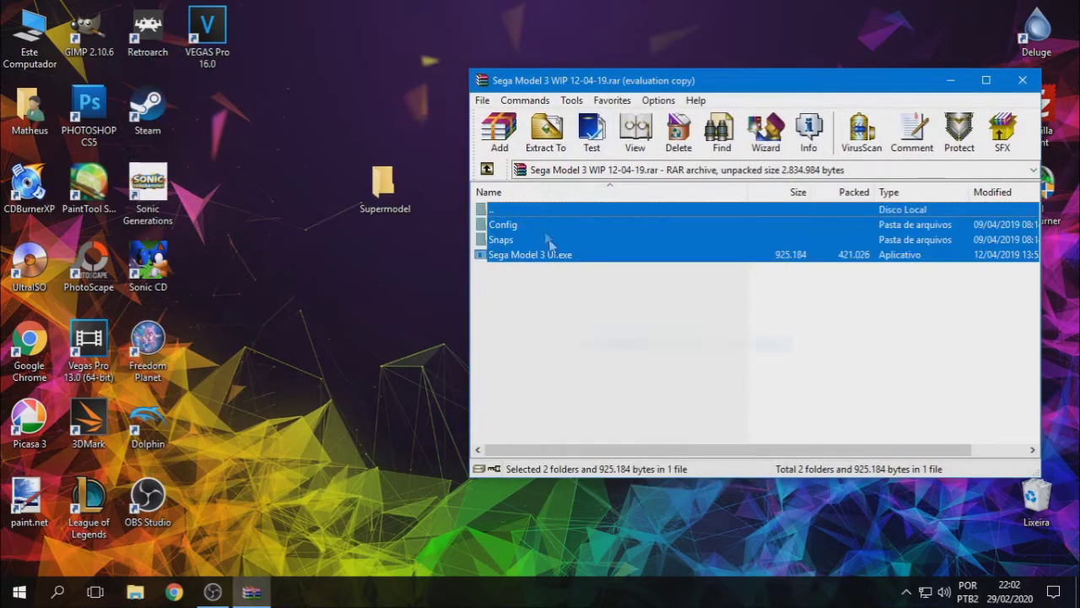
{"action": "double_click", "coordinate": [384, 180]}
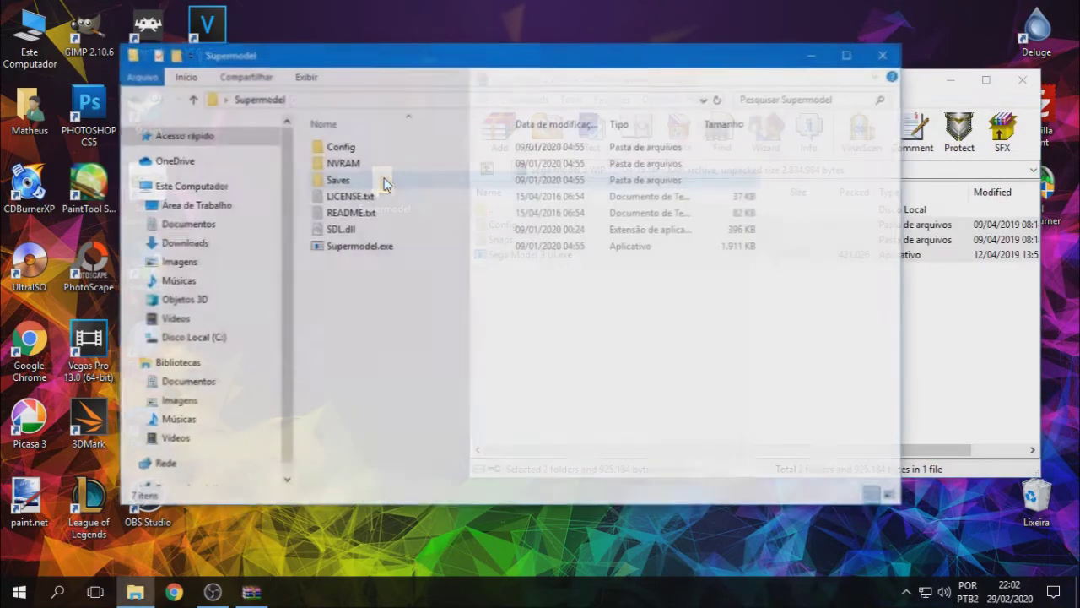
{"action": "left_click", "coordinate": [928, 88]}
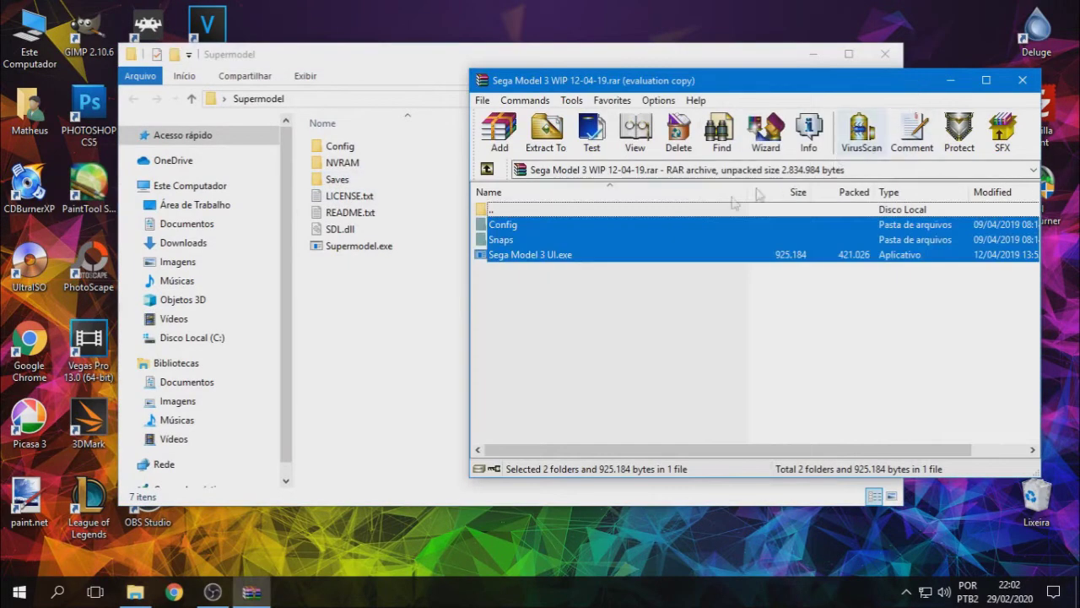
{"action": "left_click_drag", "start_coordinate": [618, 233], "coordinate": [408, 338]}
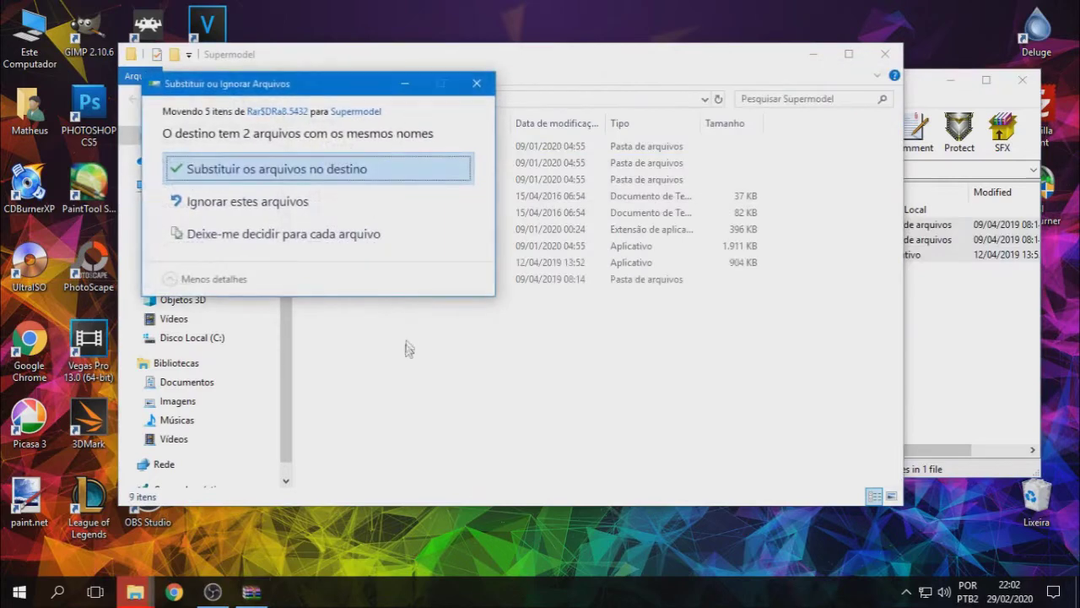
{"action": "left_click", "coordinate": [293, 171]}
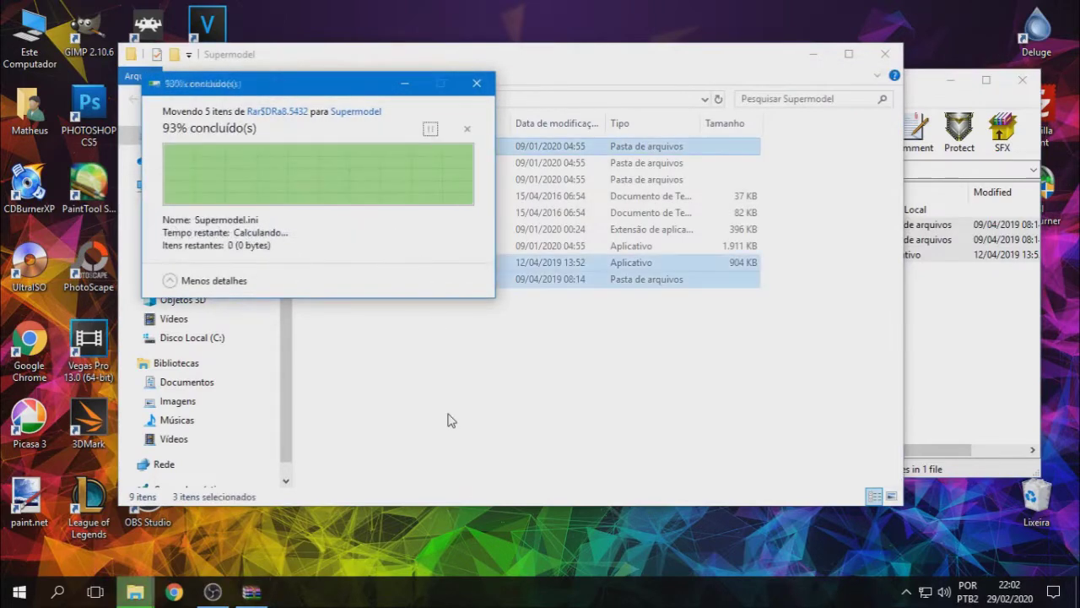
{"action": "left_click", "coordinate": [1031, 80]}
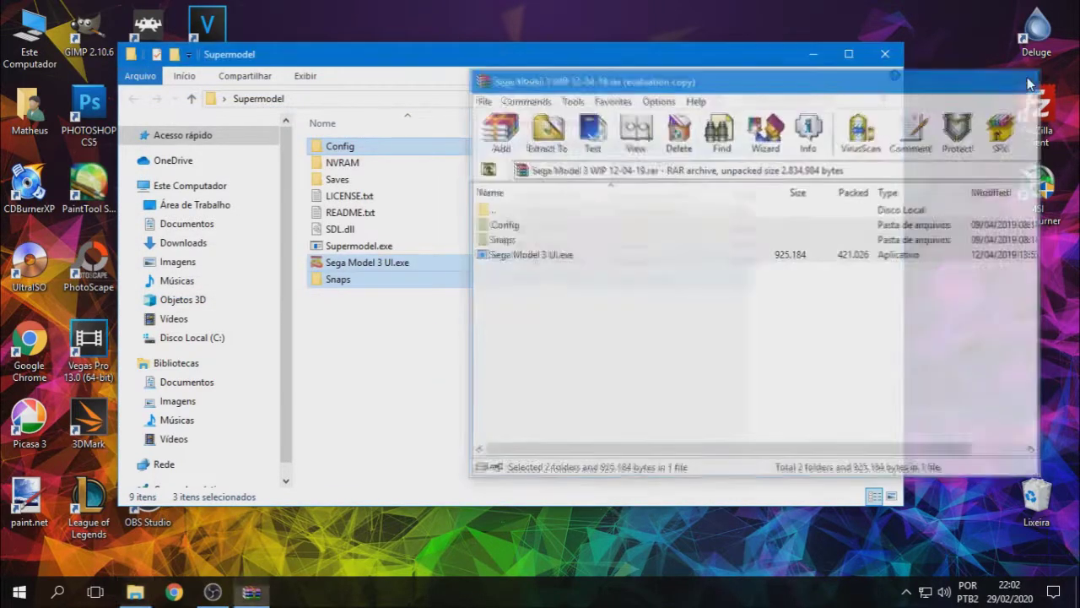
{"action": "left_click", "coordinate": [545, 423]}
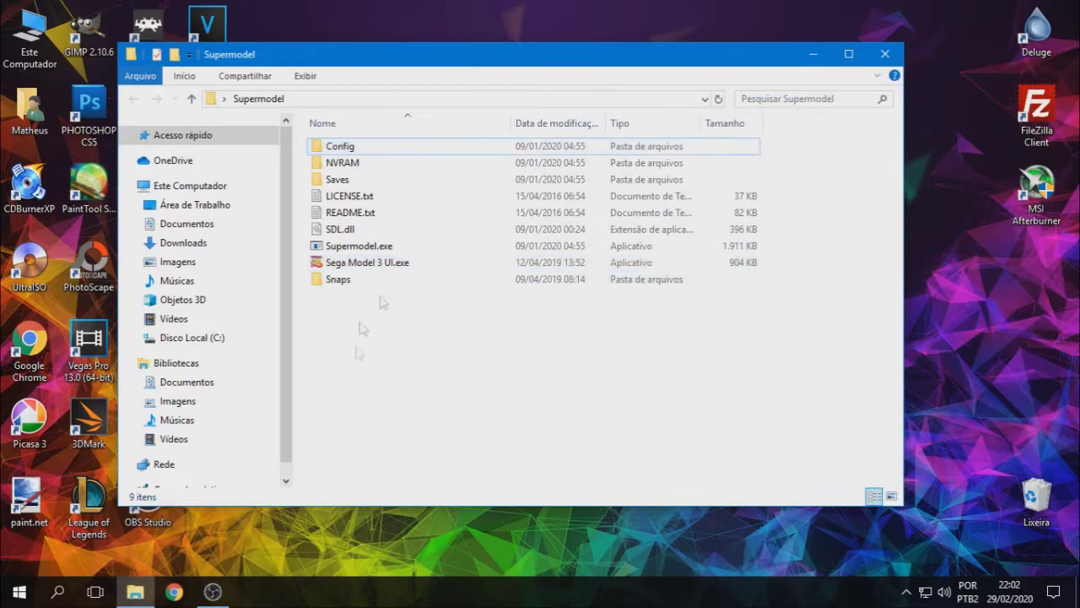
Look through the Config, Saves and Snaps subfolders of the Supermodel folder.
{"action": "double_click", "coordinate": [404, 147]}
{"action": "key", "text": "alt+Left"}
{"action": "double_click", "coordinate": [337, 179]}
{"action": "key", "text": "alt+Left"}
{"action": "double_click", "coordinate": [338, 196]}
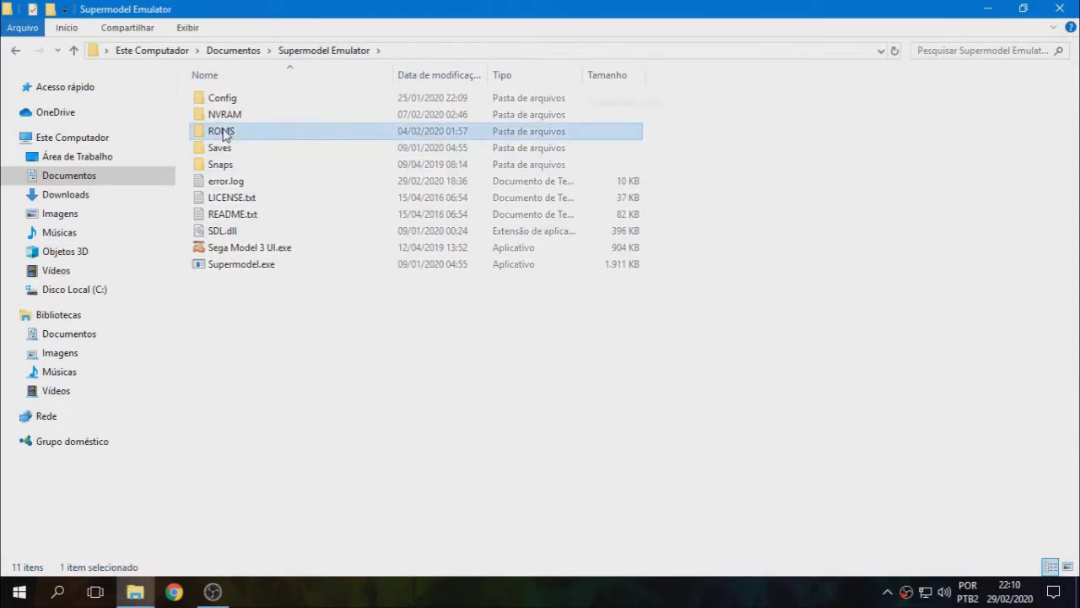
Open the ROMS folder of Supermodel Emulator, look over its game archives, and examine the files inside dirtdvls.zip.
{"action": "double_click", "coordinate": [225, 137]}
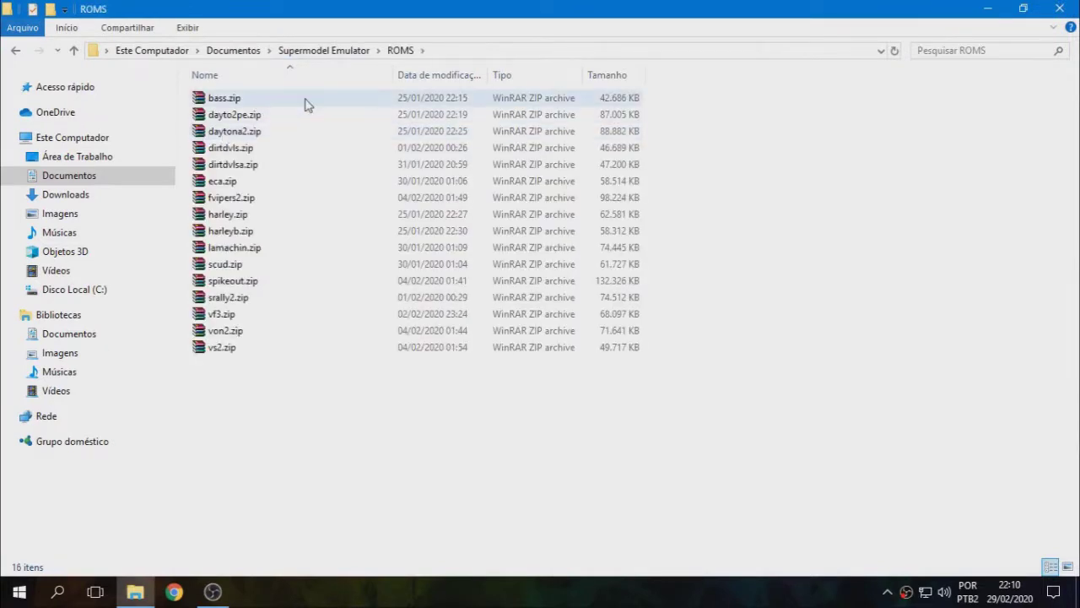
{"action": "left_click_drag", "start_coordinate": [295, 402], "coordinate": [439, 95]}
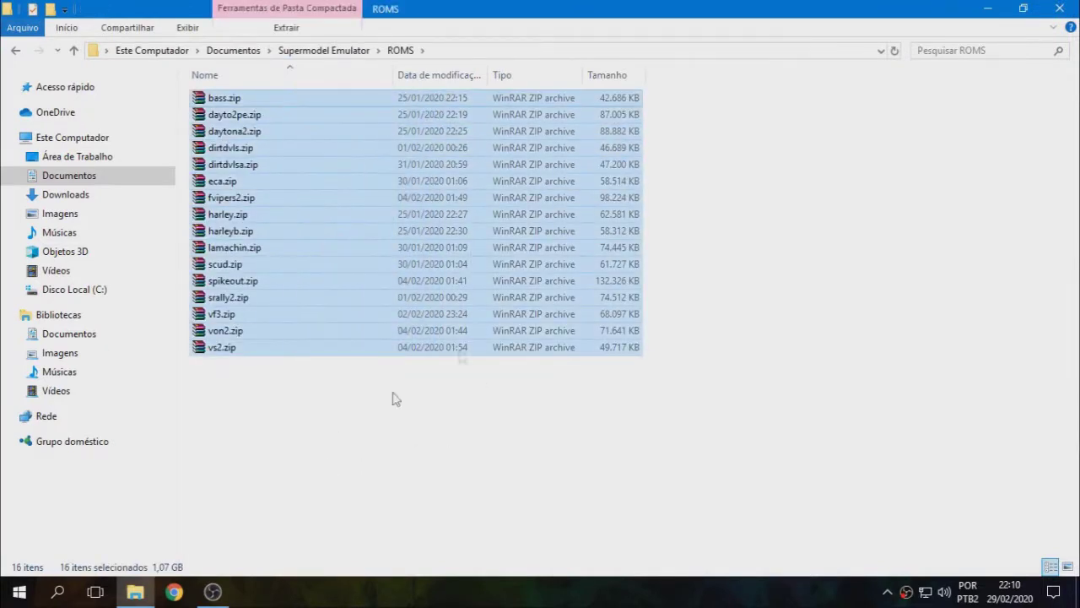
{"action": "left_click", "coordinate": [426, 437]}
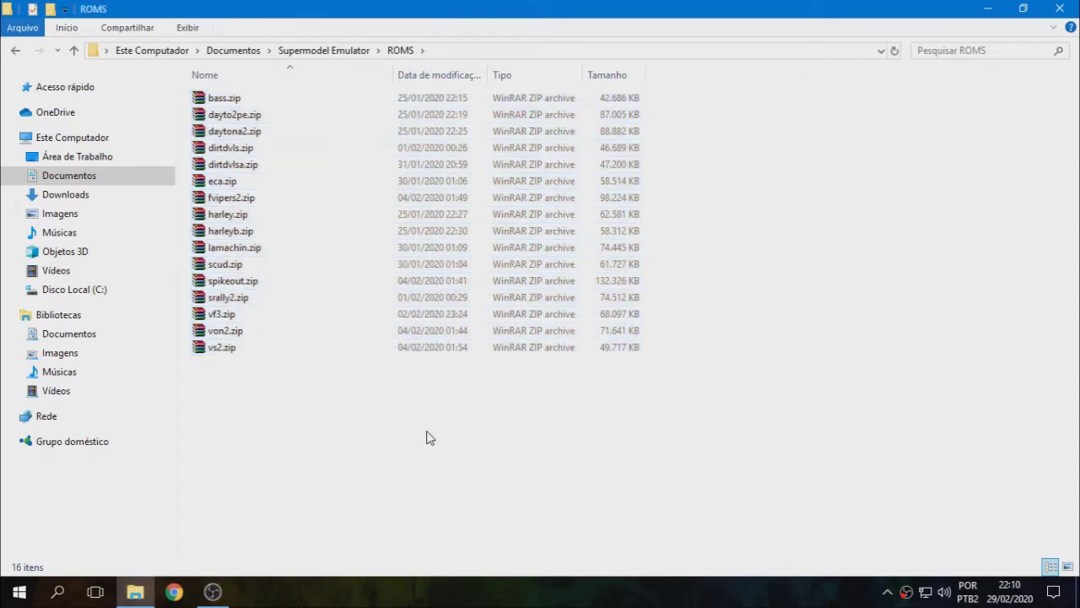
{"action": "double_click", "coordinate": [278, 151]}
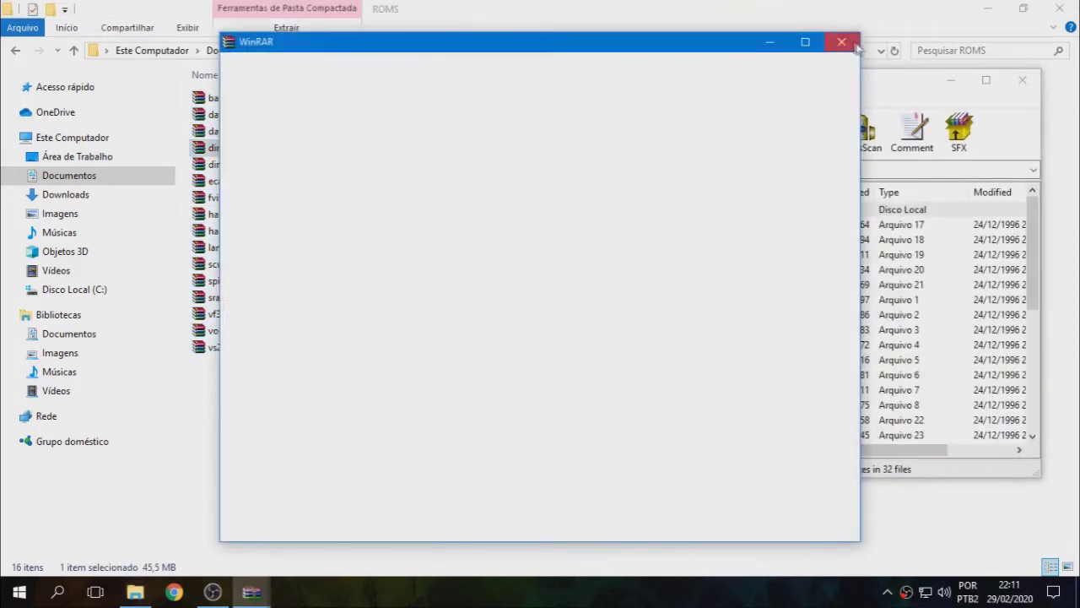
{"action": "scroll", "coordinate": [661, 265], "scroll_direction": "down", "scroll_amount": 6}
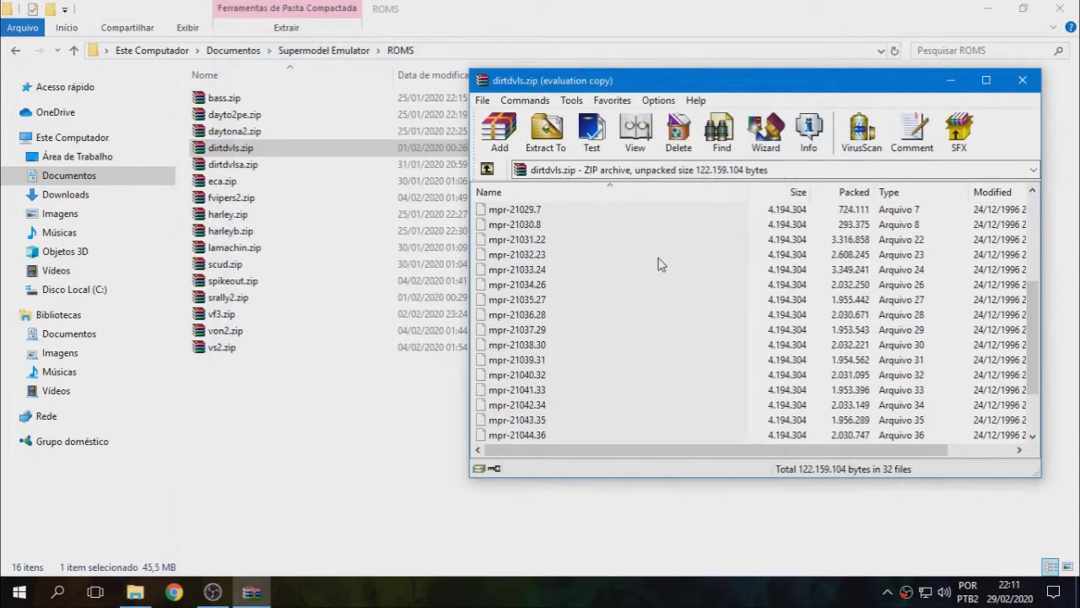
{"action": "scroll", "coordinate": [682, 305], "scroll_direction": "up", "scroll_amount": 6}
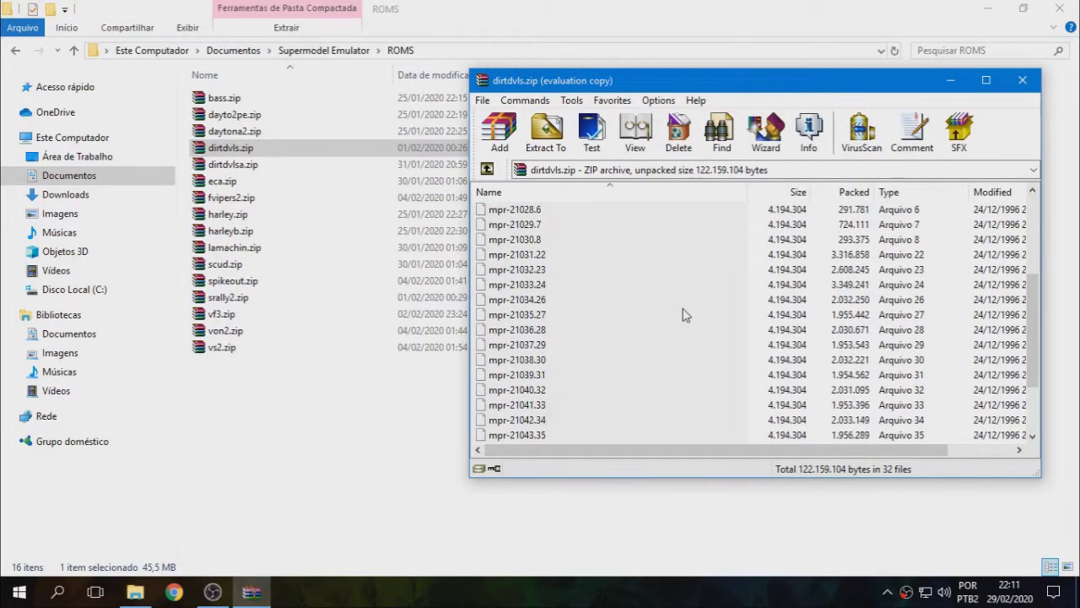
{"action": "left_click", "coordinate": [1037, 82]}
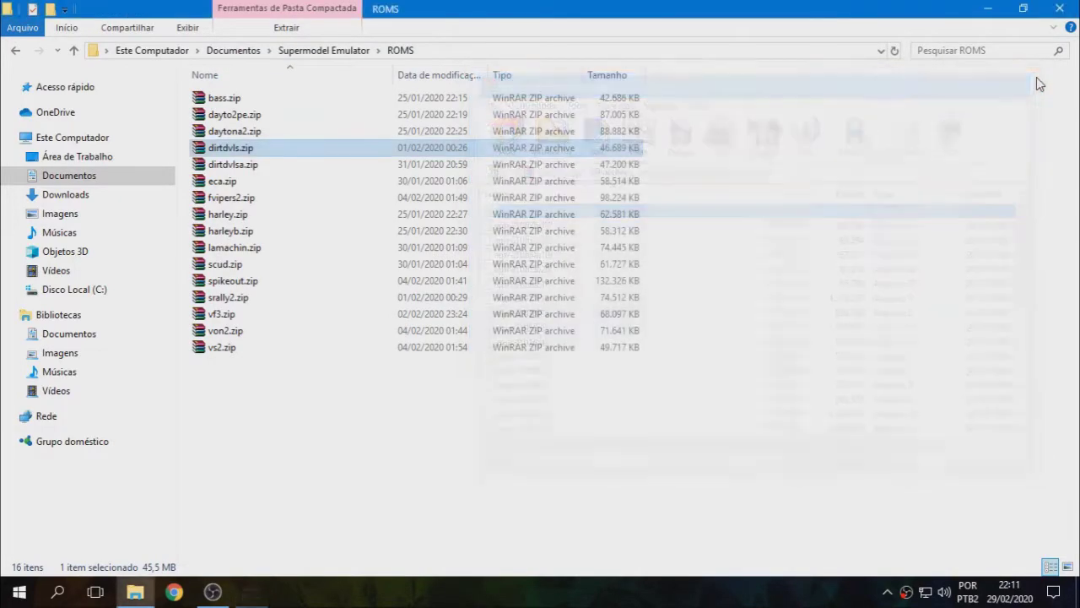
{"action": "left_click", "coordinate": [413, 430]}
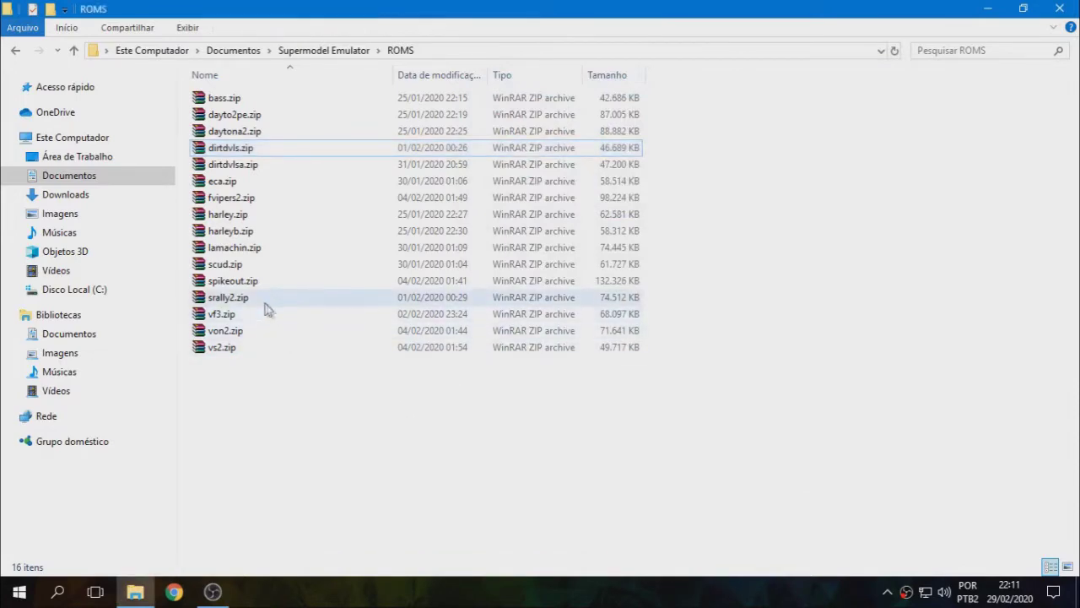
Examine the files inside the lamachin.zip and srally2.zip game archives.
{"action": "double_click", "coordinate": [269, 251]}
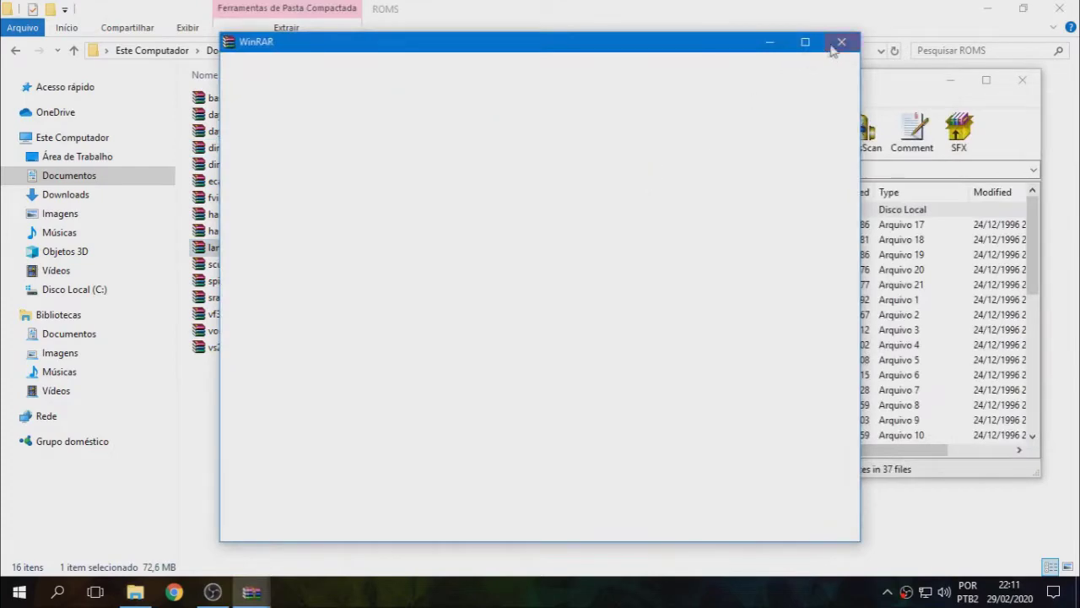
{"action": "left_click", "coordinate": [836, 42]}
{"action": "scroll", "coordinate": [723, 271], "scroll_direction": "down", "scroll_amount": 5}
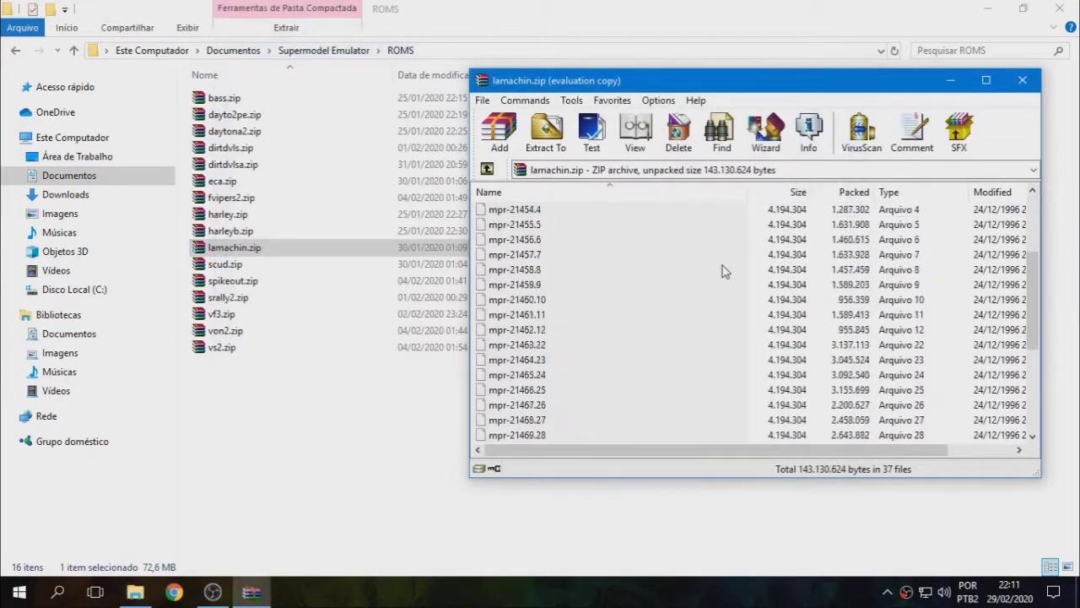
{"action": "scroll", "coordinate": [722, 271], "scroll_direction": "down", "scroll_amount": 3}
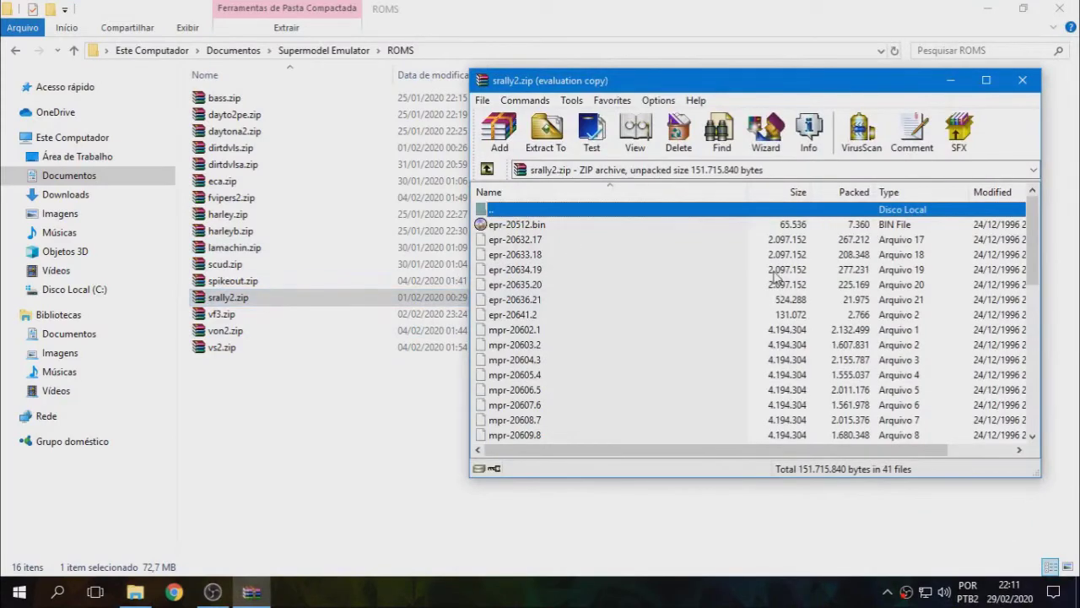
{"action": "scroll", "coordinate": [775, 278], "scroll_direction": "down", "scroll_amount": 2}
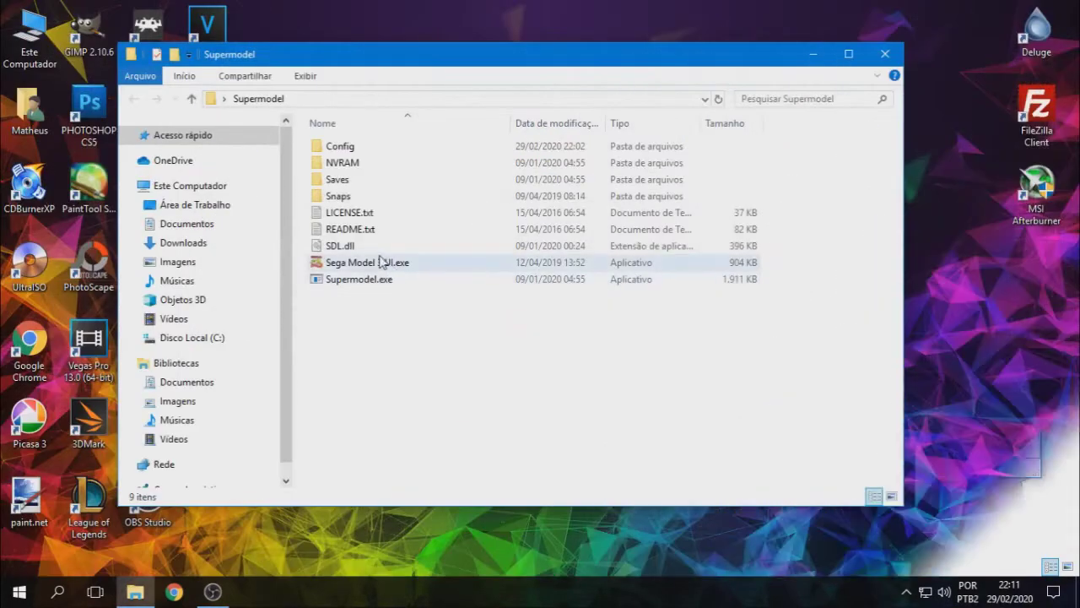
Launch Sega Model 3 UI from the Supermodel folder, reposition its window, and enable HideCMD.
{"action": "left_click", "coordinate": [386, 266]}
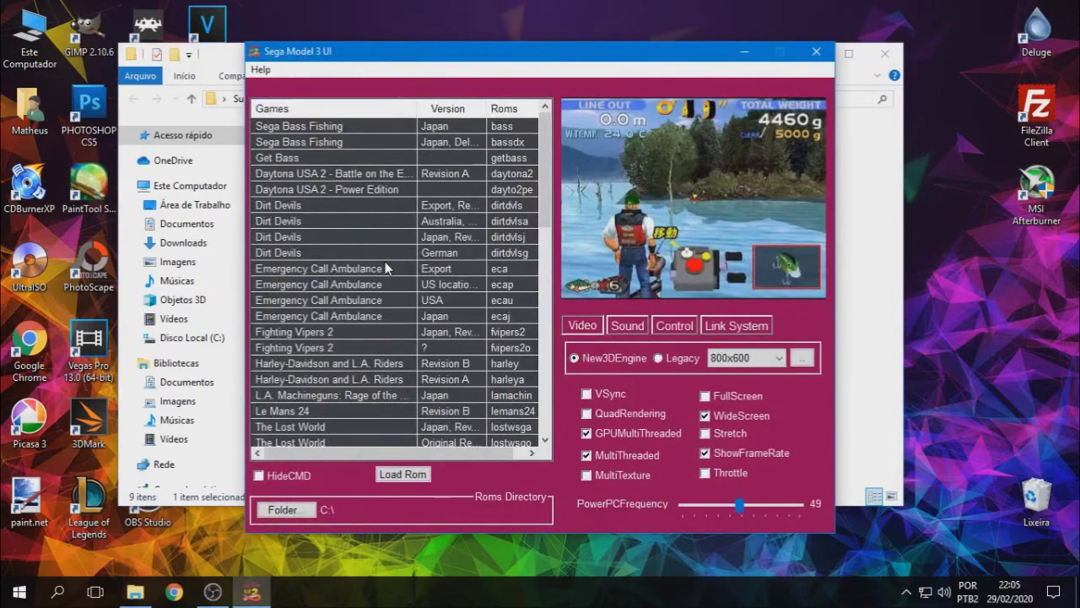
{"action": "mouse_move", "coordinate": [566, 59]}
{"action": "left_mouse_down"}
{"action": "mouse_move", "coordinate": [742, 57]}
{"action": "mouse_move", "coordinate": [581, 48]}
{"action": "left_mouse_up"}
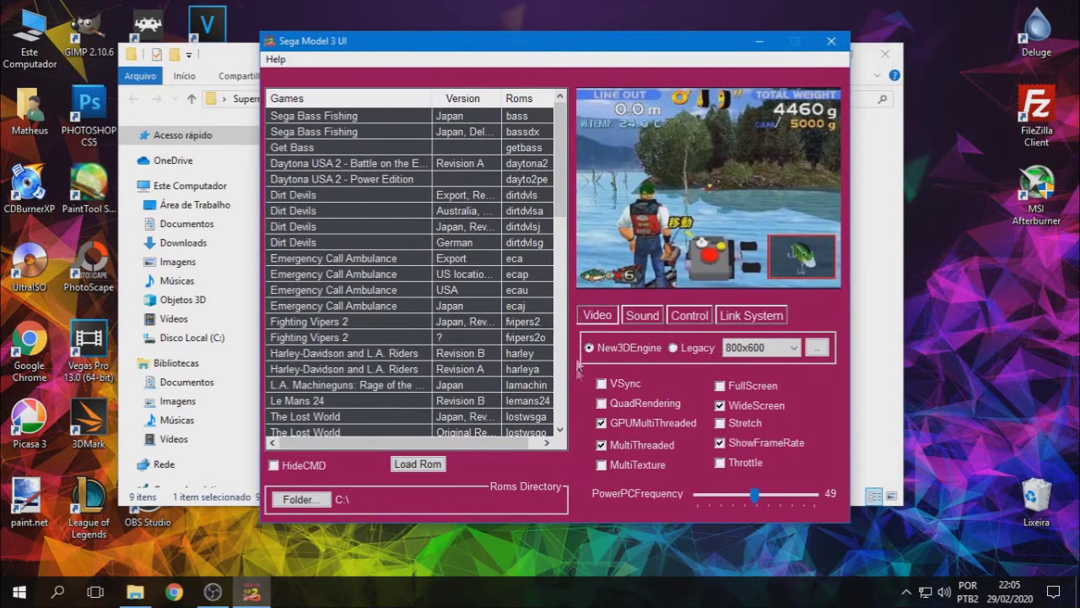
{"action": "mouse_move", "coordinate": [278, 467]}
Set the Roms Directory to the ROMS folder inside Supermodel Emulator in the Documents library.
{"action": "left_click", "coordinate": [321, 503]}
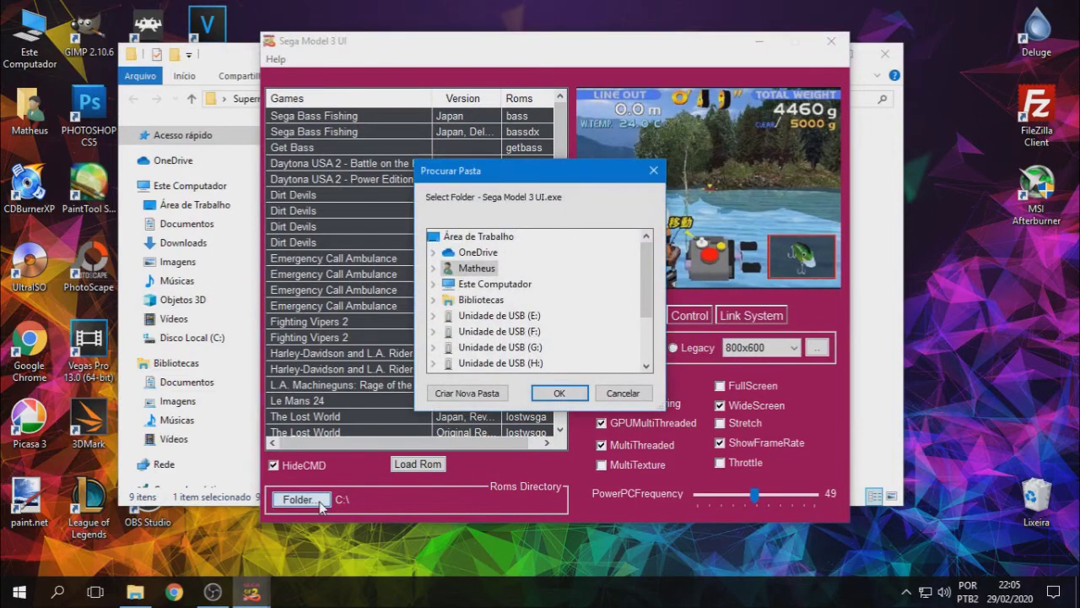
{"action": "left_click", "coordinate": [433, 299]}
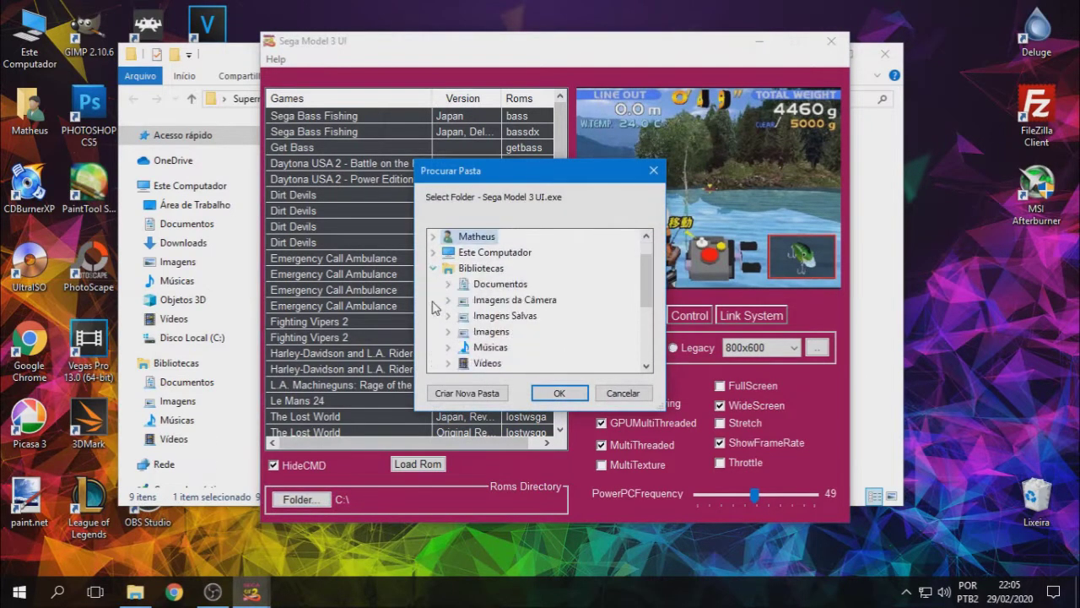
{"action": "scroll", "coordinate": [494, 302], "scroll_direction": "down", "scroll_amount": 2}
{"action": "scroll", "coordinate": [494, 303], "scroll_direction": "up", "scroll_amount": 2}
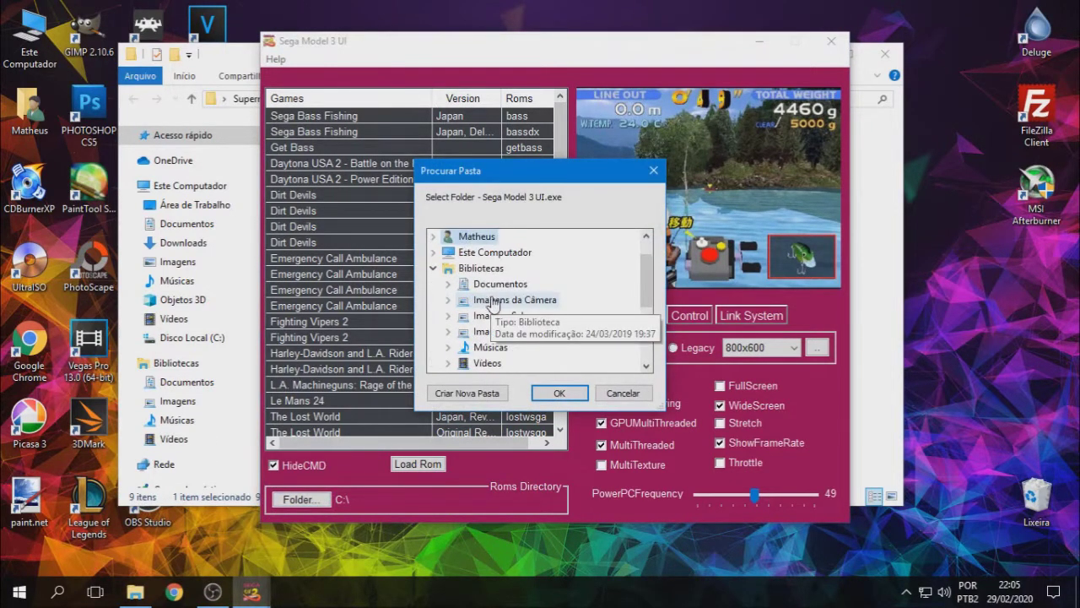
{"action": "left_click", "coordinate": [448, 284]}
{"action": "scroll", "coordinate": [523, 292], "scroll_direction": "down", "scroll_amount": 3}
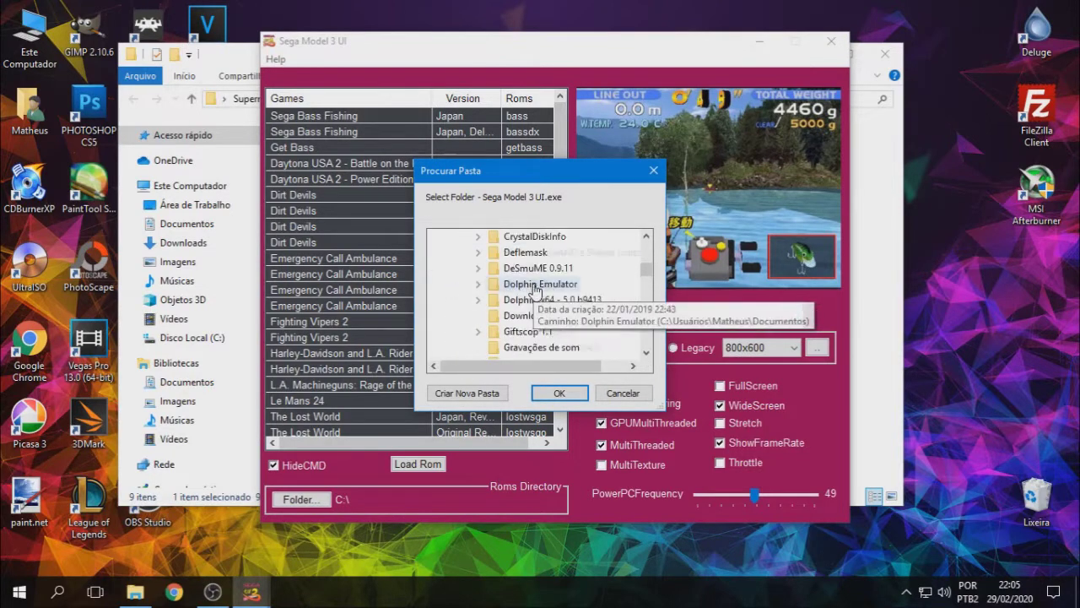
{"action": "scroll", "coordinate": [536, 293], "scroll_direction": "down", "scroll_amount": 8}
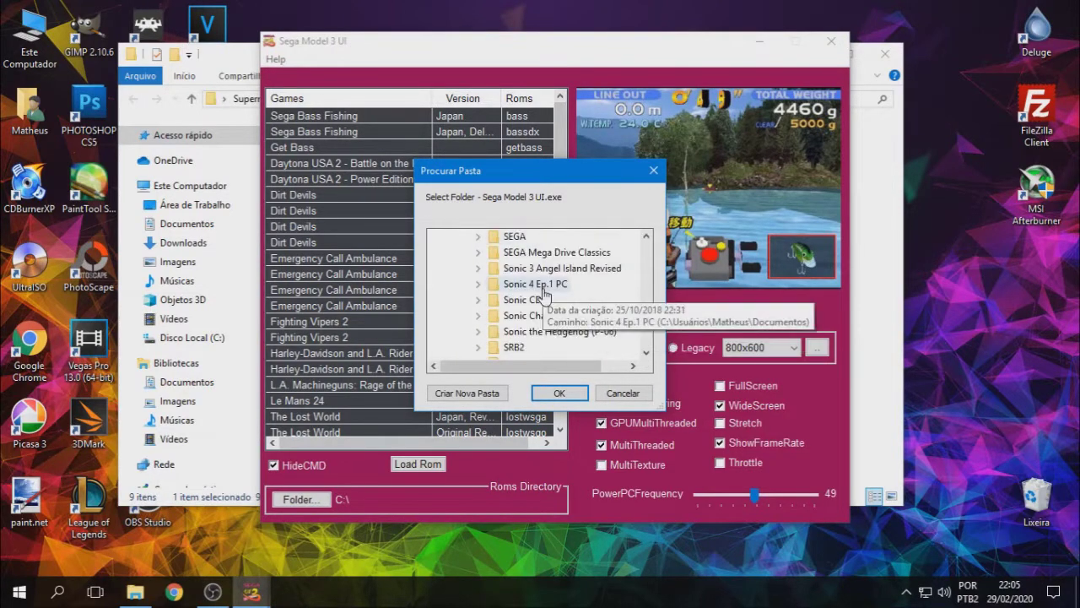
{"action": "left_click", "coordinate": [479, 318]}
{"action": "left_click", "coordinate": [507, 317]}
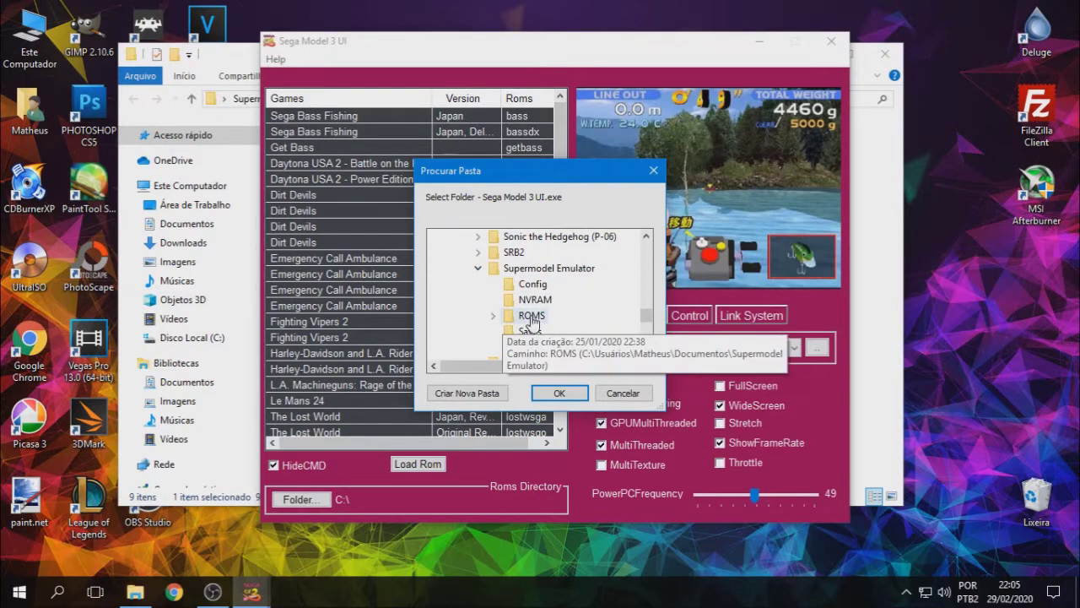
{"action": "left_click", "coordinate": [560, 393]}
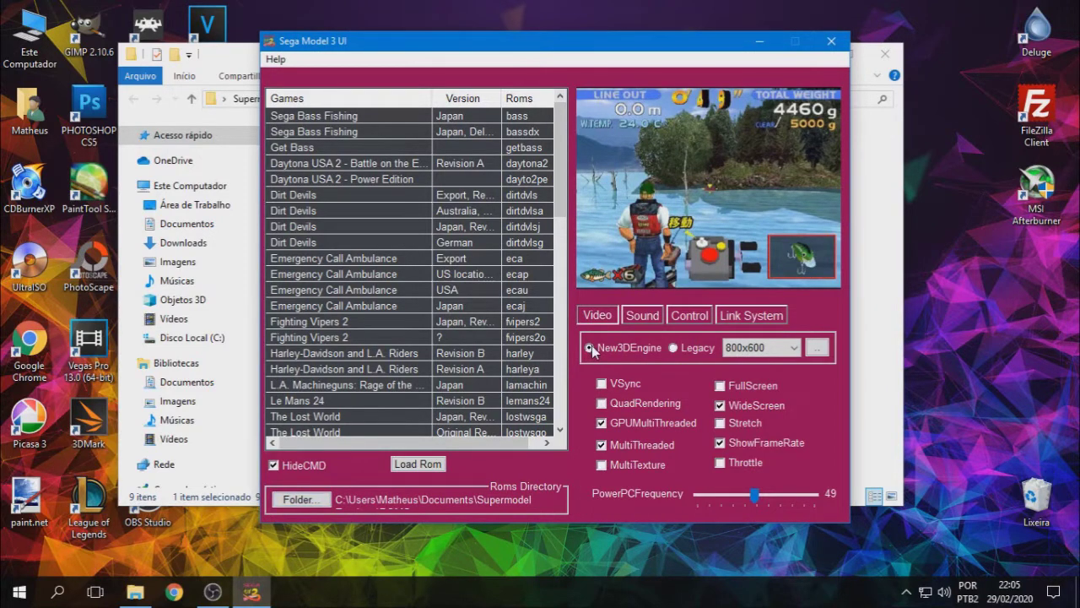
Set the video resolution to 640x480 and save it as the custom resolution.
{"action": "left_click", "coordinate": [795, 349]}
{"action": "scroll", "coordinate": [785, 389], "scroll_direction": "down", "scroll_amount": 2}
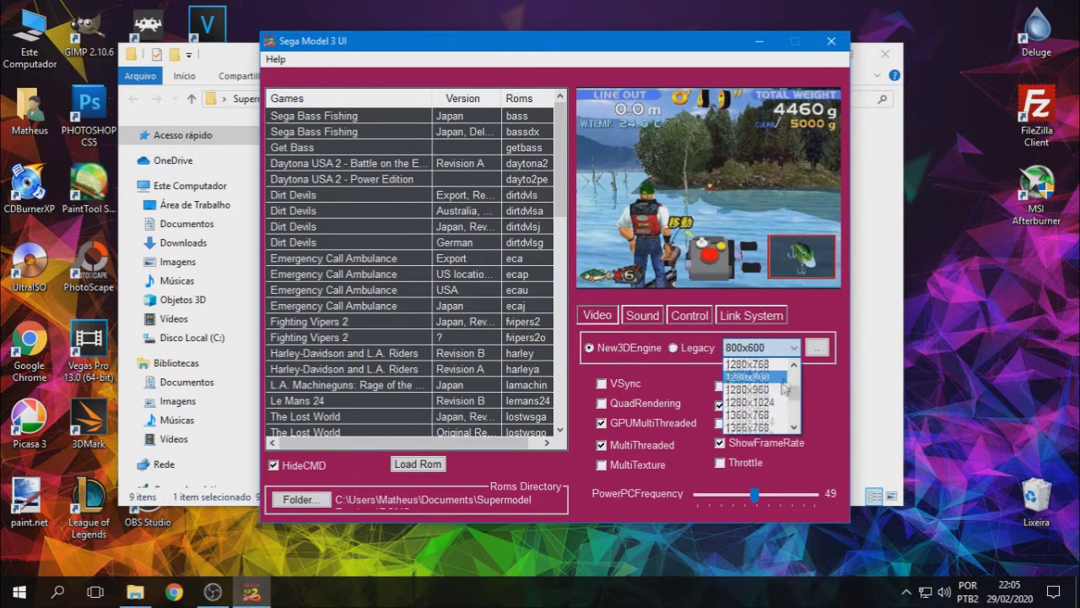
{"action": "left_click", "coordinate": [818, 352]}
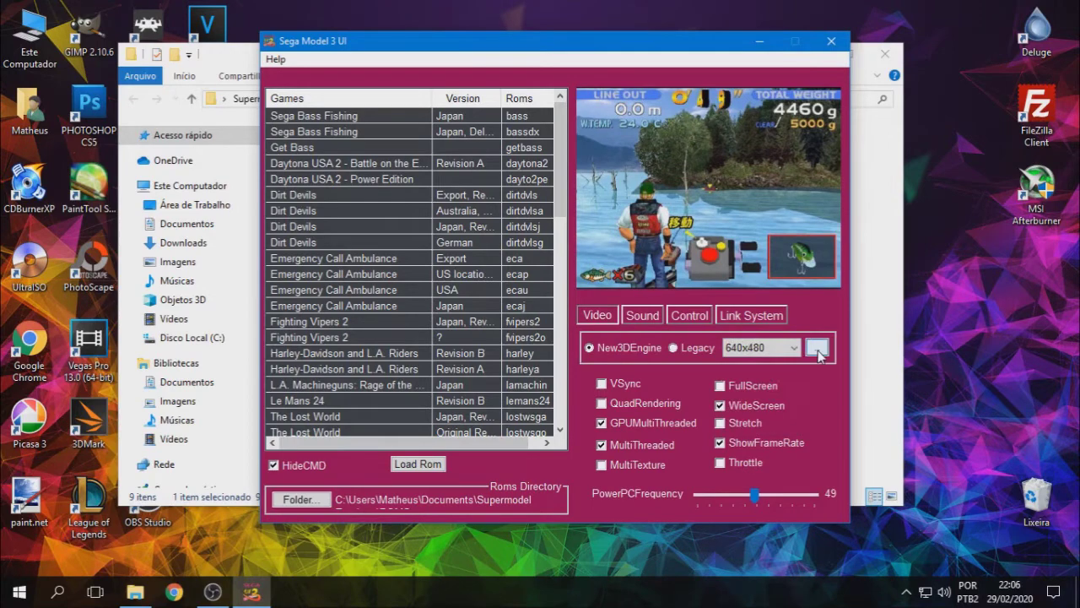
{"action": "left_click", "coordinate": [817, 349]}
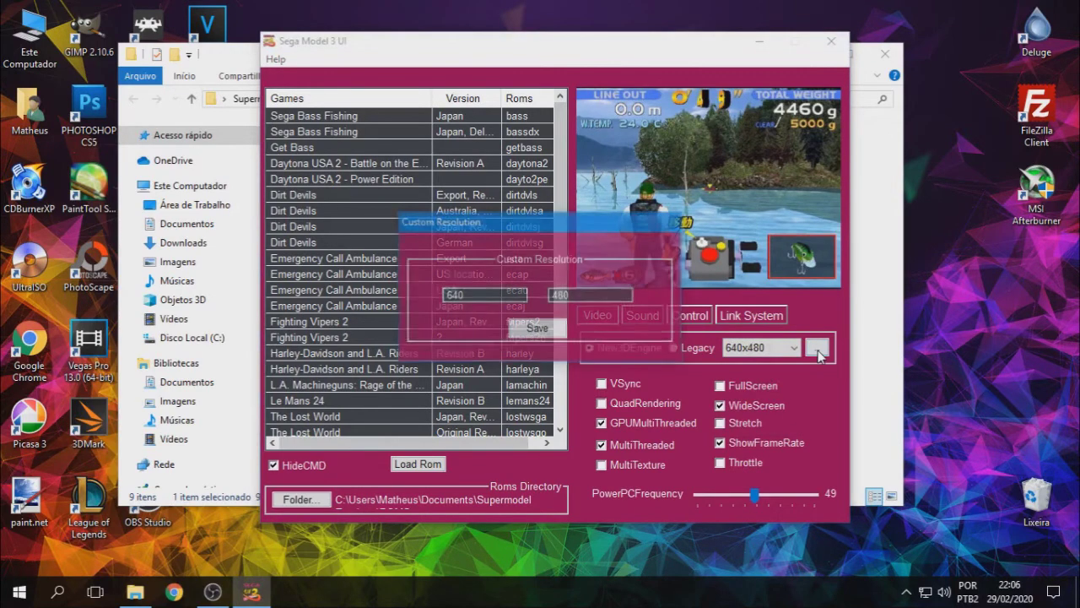
{"action": "left_click", "coordinate": [540, 329]}
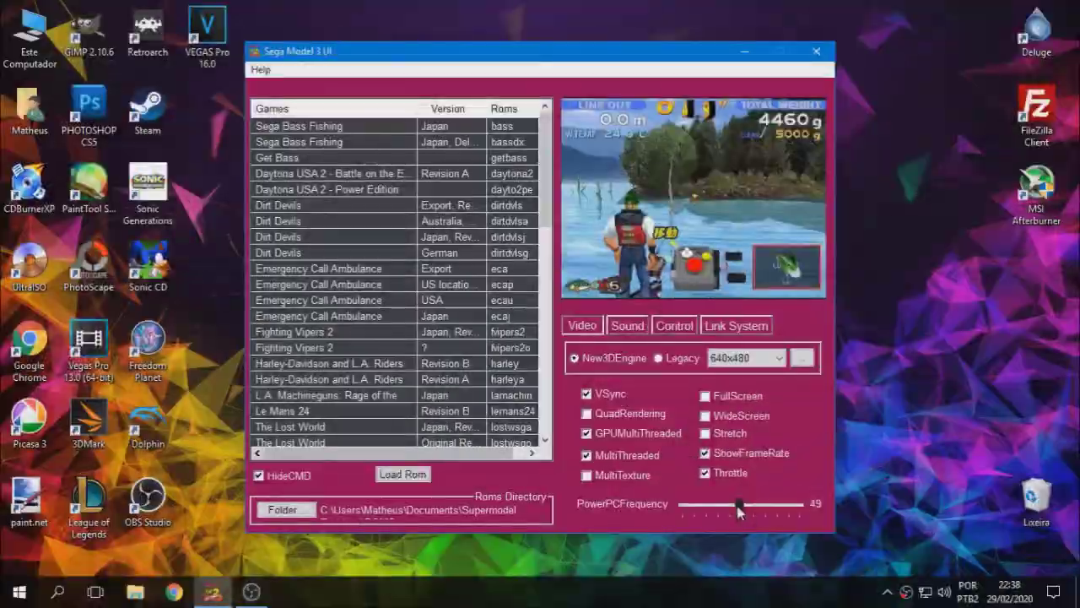
Try a PowerPCFrequency of 100, return it to about 49, and look over the Sound settings.
{"action": "left_click_drag", "start_coordinate": [739, 510], "coordinate": [764, 509]}
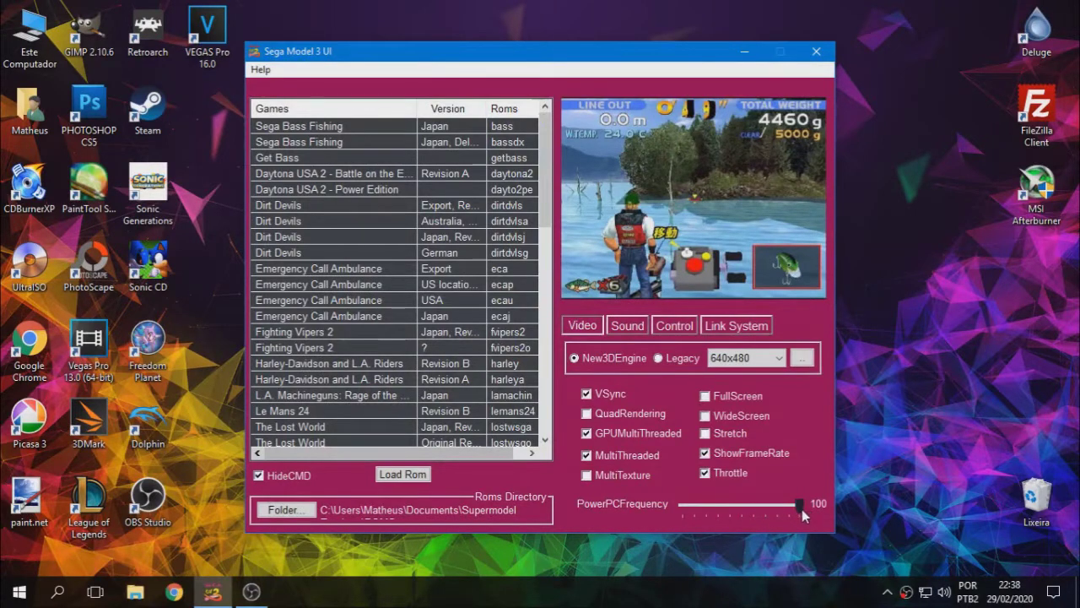
{"action": "left_click_drag", "start_coordinate": [801, 512], "coordinate": [740, 512]}
{"action": "left_click", "coordinate": [624, 327]}
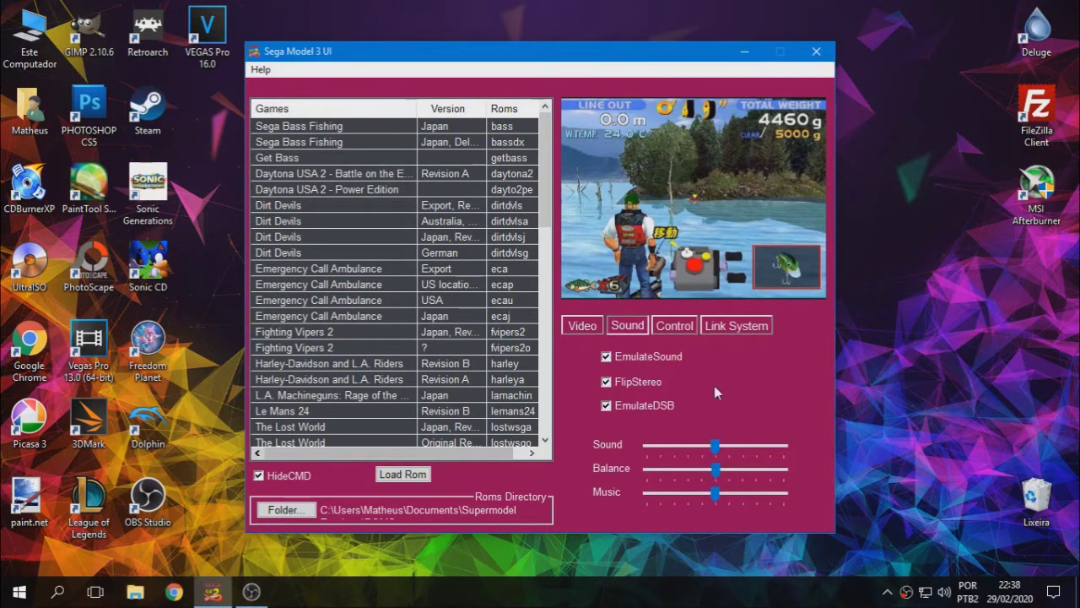
{"action": "left_click", "coordinate": [633, 359]}
In the Control settings, try xinput and dinput as the InputSystem, and choose rawinput.
{"action": "left_click", "coordinate": [674, 328]}
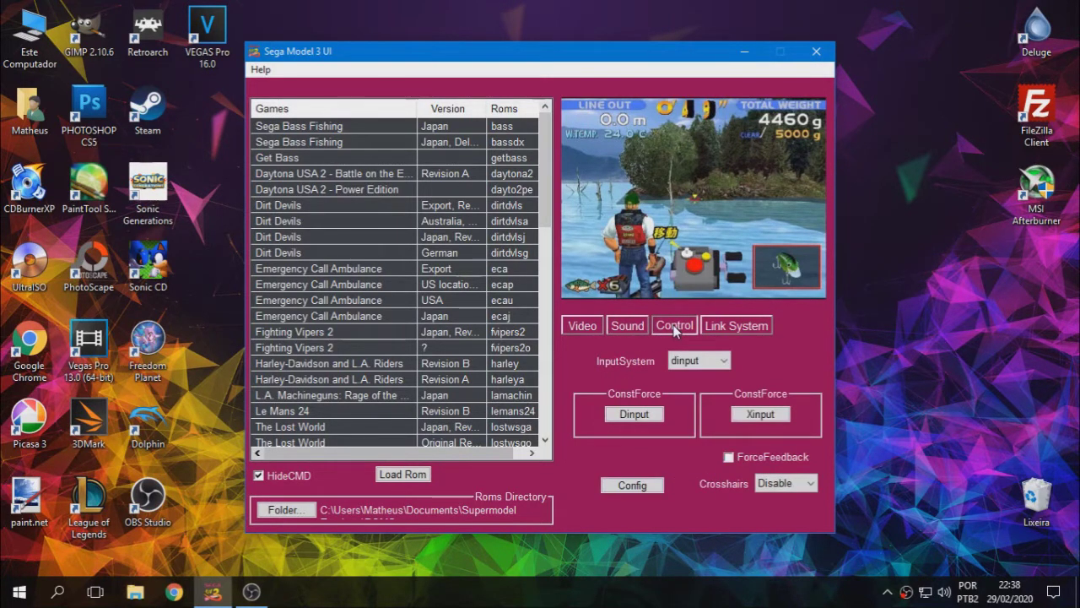
{"action": "left_click", "coordinate": [725, 361]}
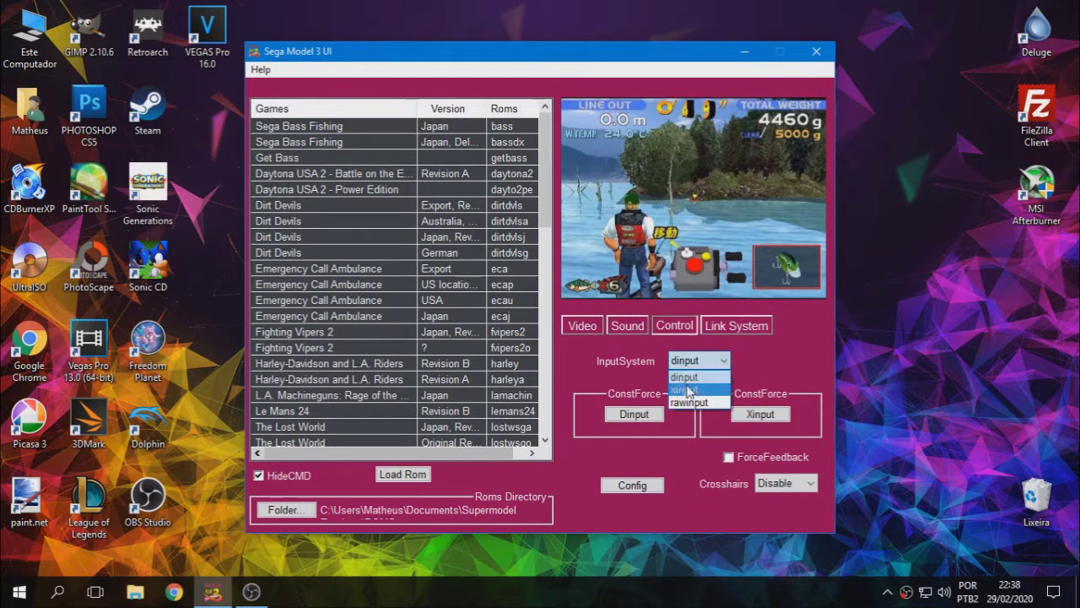
{"action": "left_click", "coordinate": [685, 390]}
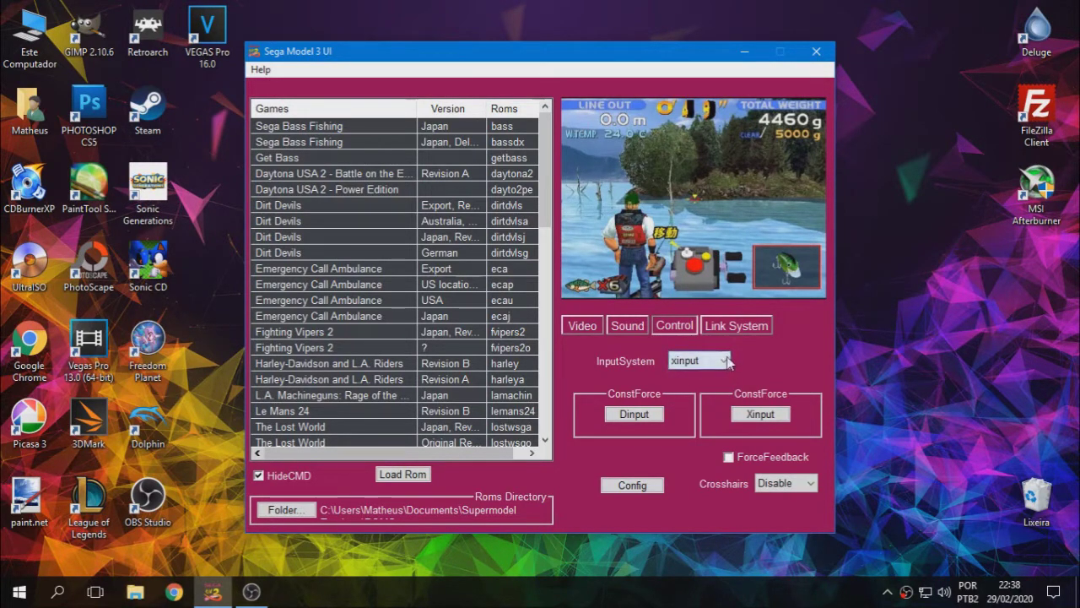
{"action": "left_click", "coordinate": [723, 361]}
{"action": "left_click", "coordinate": [703, 380]}
{"action": "left_click", "coordinate": [717, 361]}
{"action": "left_click", "coordinate": [700, 400]}
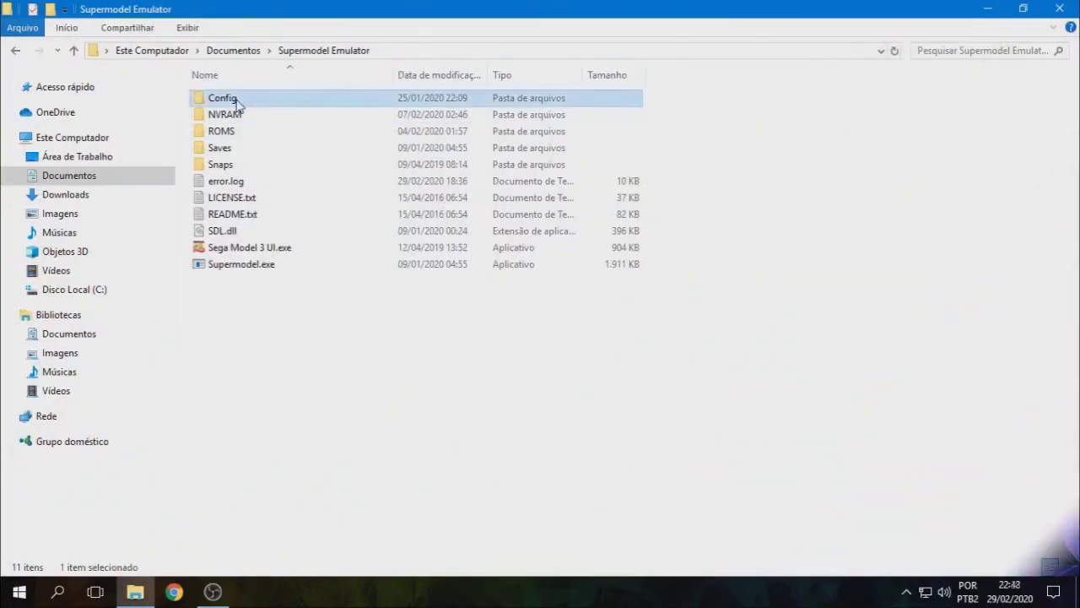
Open Supermodel.ini from the emulator's Config folder in Notepad and maximize its window.
{"action": "double_click", "coordinate": [239, 103]}
{"action": "left_click", "coordinate": [258, 121]}
{"action": "right_click", "coordinate": [258, 120]}
{"action": "left_click", "coordinate": [272, 130]}
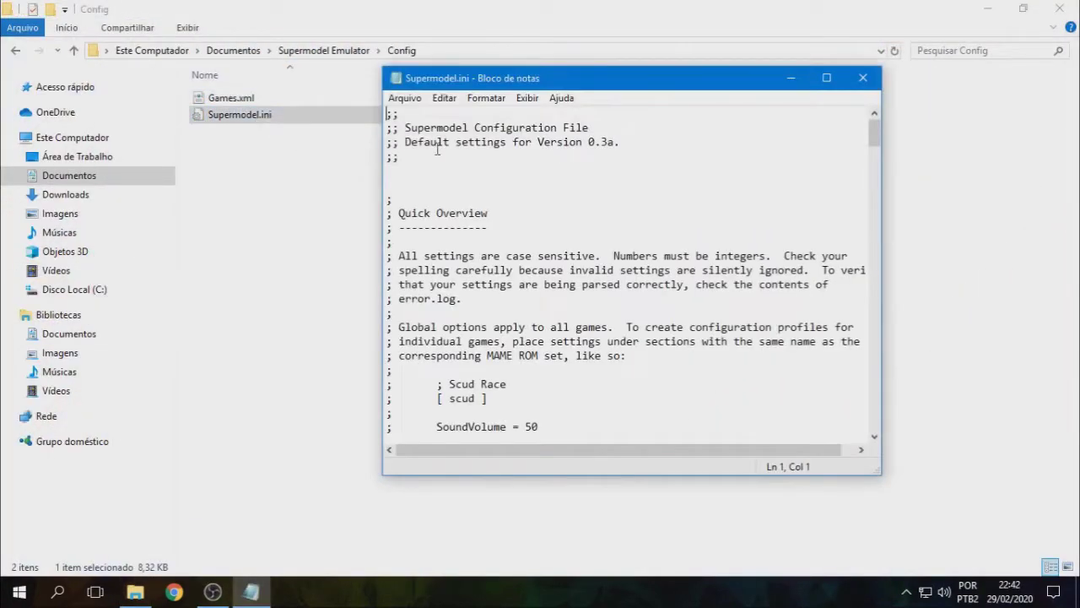
{"action": "left_click", "coordinate": [828, 74]}
Examine the keyboard and joystick input mappings in Supermodel.ini, from the common inputs through InputAccelerator and gear shifts to the Virtual On macros.
{"action": "scroll", "coordinate": [213, 217], "scroll_direction": "down", "scroll_amount": 8}
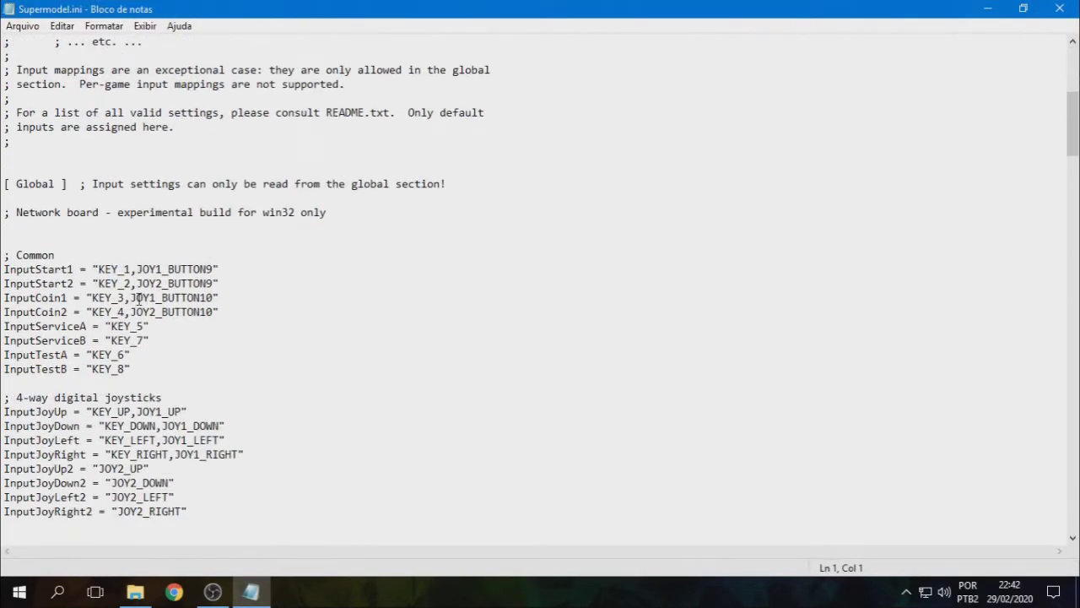
{"action": "scroll", "coordinate": [136, 300], "scroll_direction": "down", "scroll_amount": 7}
{"action": "scroll", "coordinate": [131, 325], "scroll_direction": "down", "scroll_amount": 5}
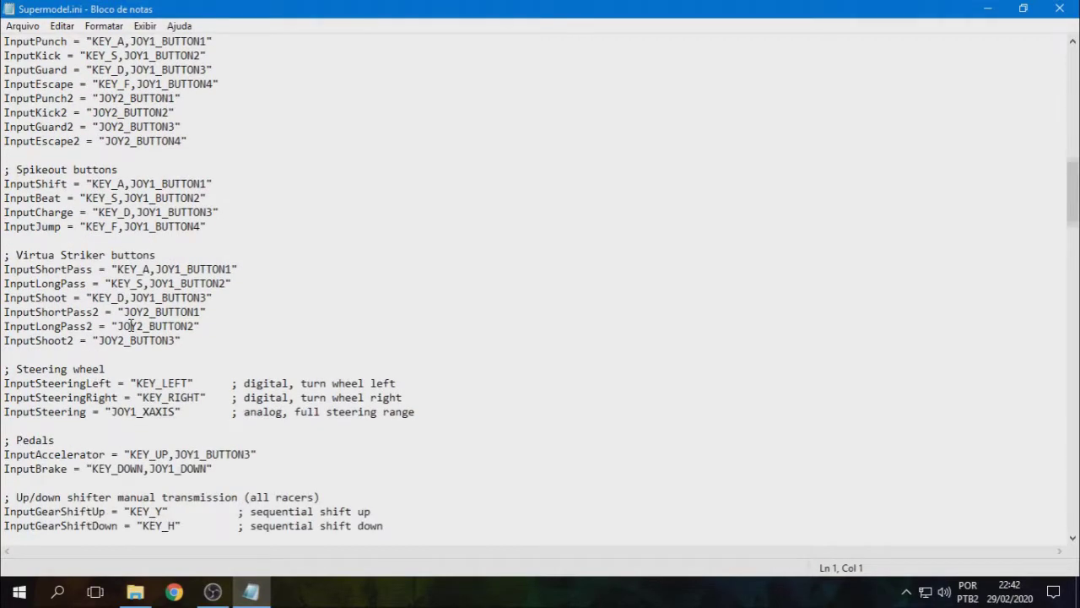
{"action": "scroll", "coordinate": [130, 325], "scroll_direction": "down", "scroll_amount": 1}
{"action": "scroll", "coordinate": [145, 325], "scroll_direction": "down", "scroll_amount": 1}
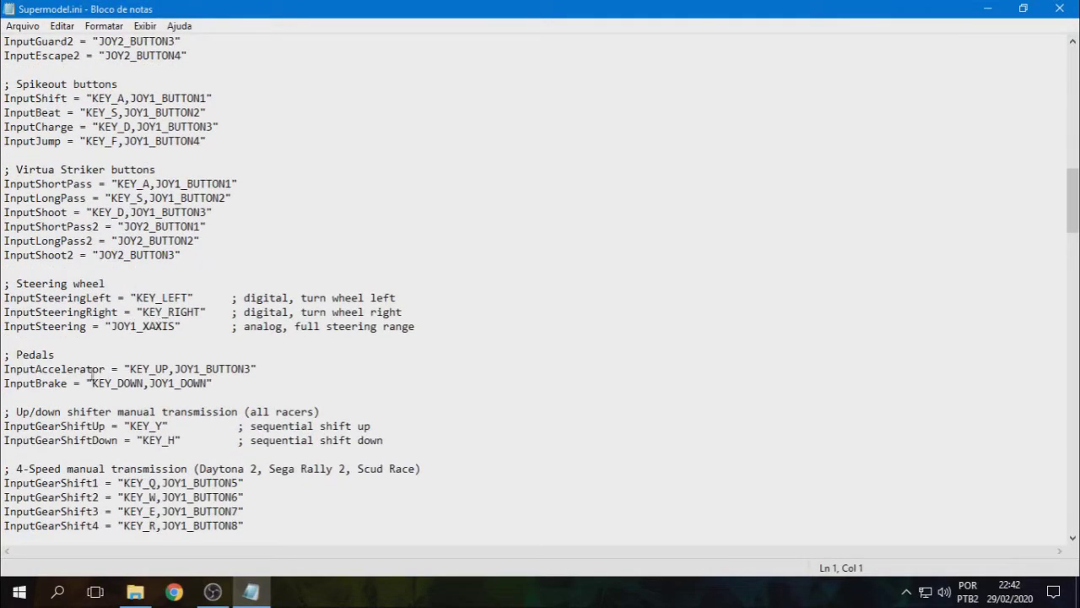
{"action": "left_click_drag", "start_coordinate": [129, 369], "coordinate": [243, 369]}
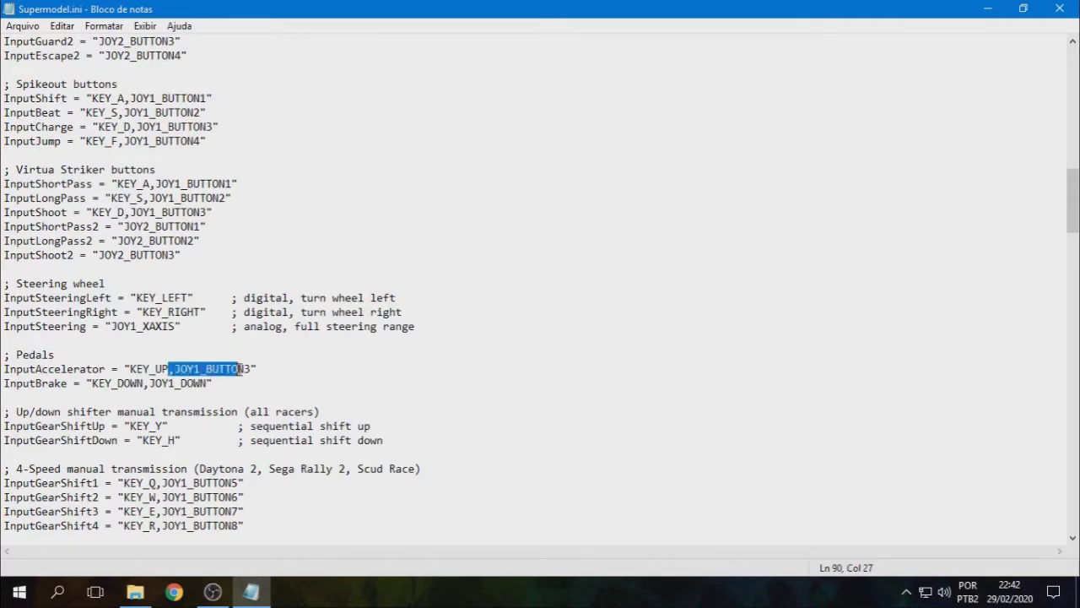
{"action": "left_click", "coordinate": [253, 368]}
{"action": "scroll", "coordinate": [194, 380], "scroll_direction": "down", "scroll_amount": 3}
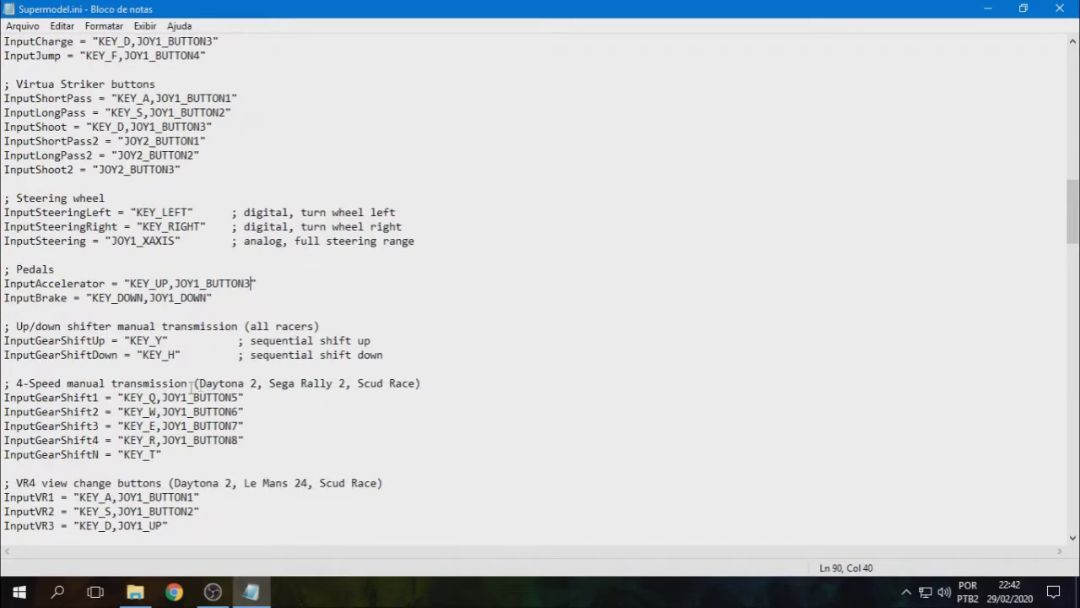
{"action": "scroll", "coordinate": [176, 389], "scroll_direction": "down", "scroll_amount": 3}
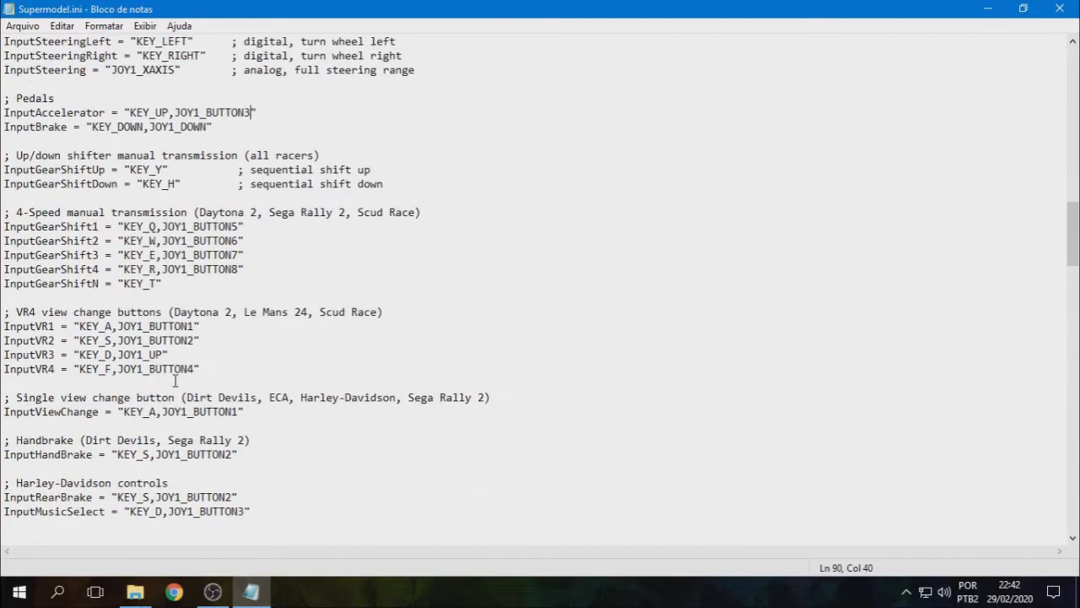
{"action": "scroll", "coordinate": [176, 380], "scroll_direction": "down", "scroll_amount": 6}
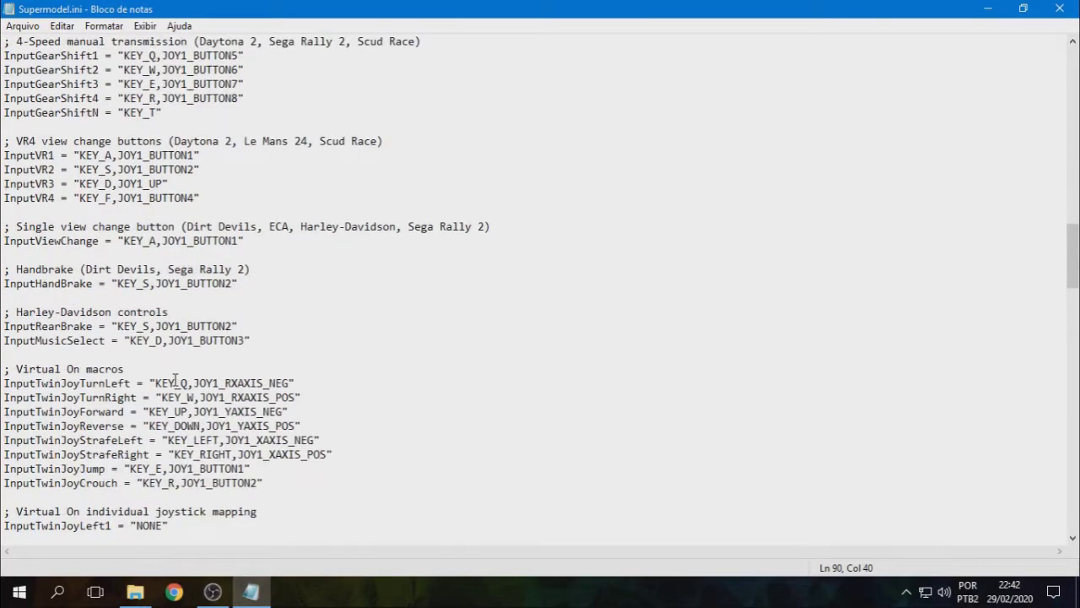
{"action": "scroll", "coordinate": [175, 380], "scroll_direction": "down", "scroll_amount": 3}
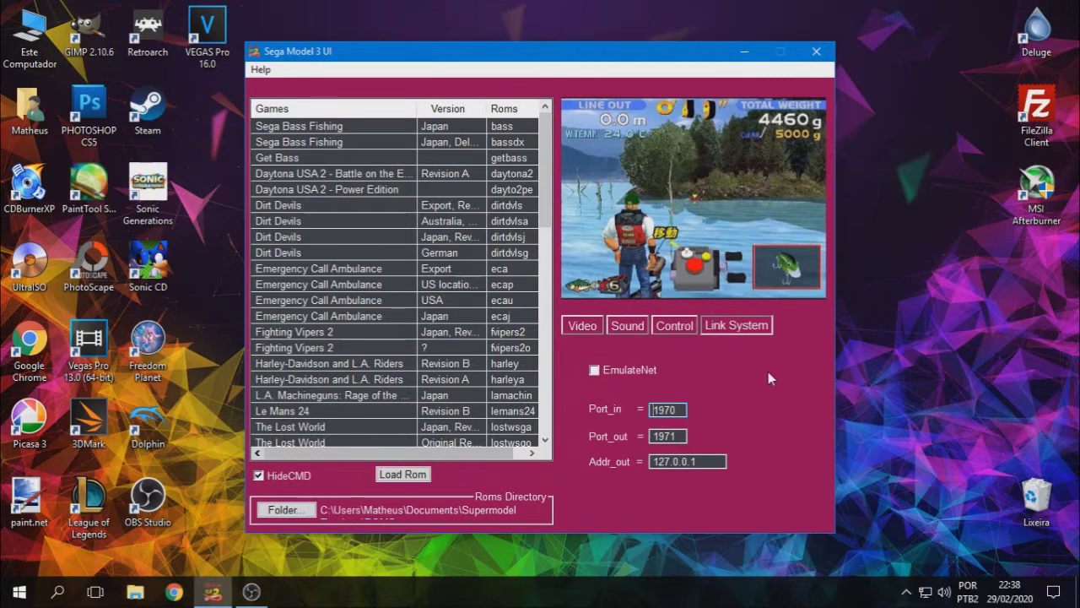
Switch to Sega Model 3 UI and enable EmulateNet in the Link System settings.
{"action": "left_click", "coordinate": [634, 368]}
{"action": "key", "text": "Tab"}
{"action": "key", "text": "Tab"}
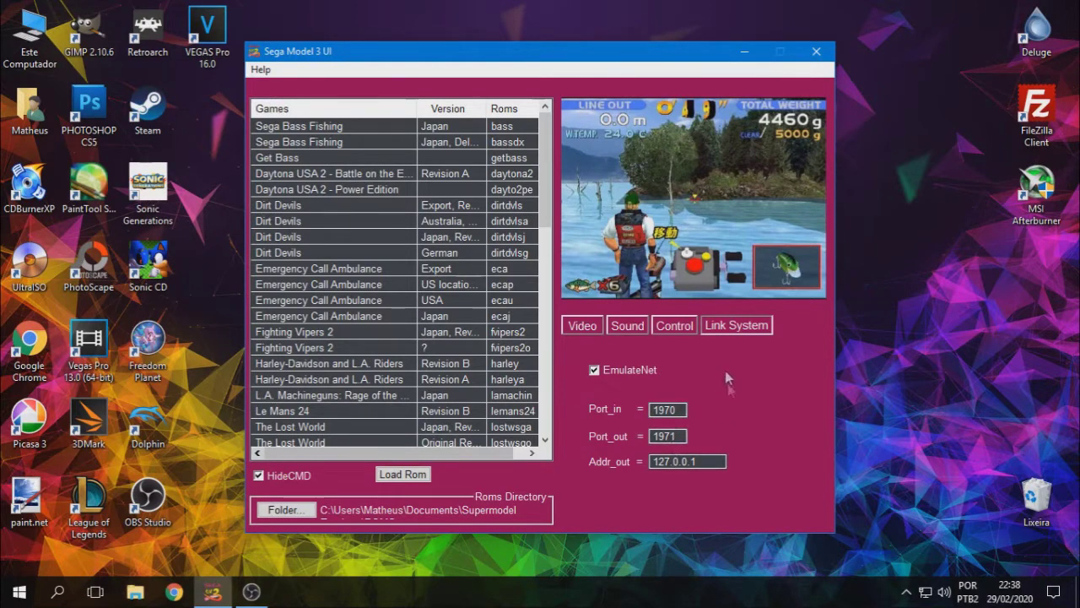
Return to the Video settings and launch Harley-Davidson and L.A. Riders, Revision B (harley).
{"action": "left_click", "coordinate": [591, 334]}
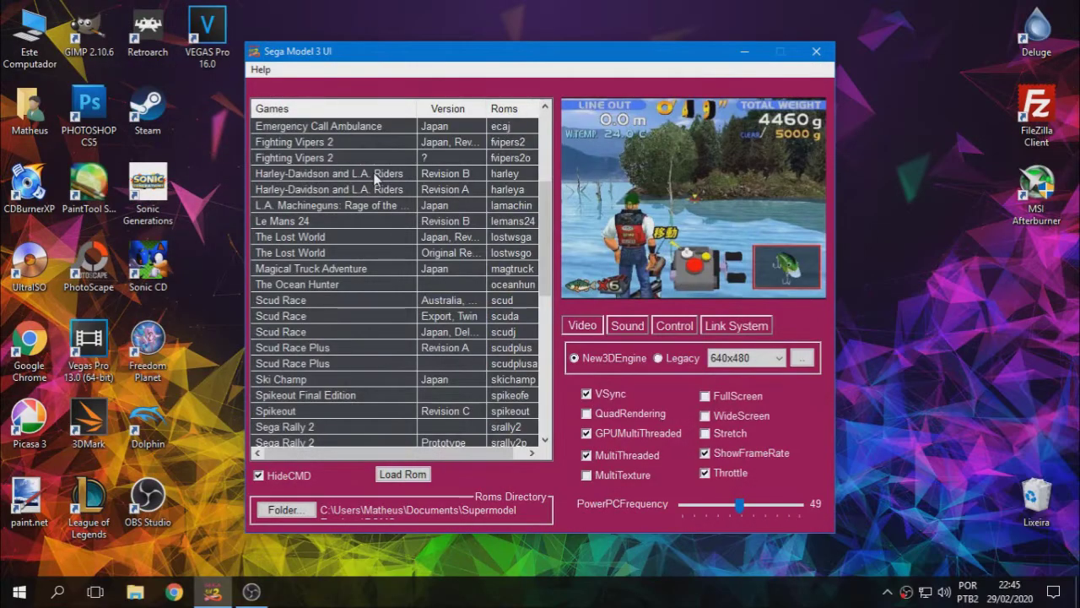
{"action": "left_click", "coordinate": [377, 175]}
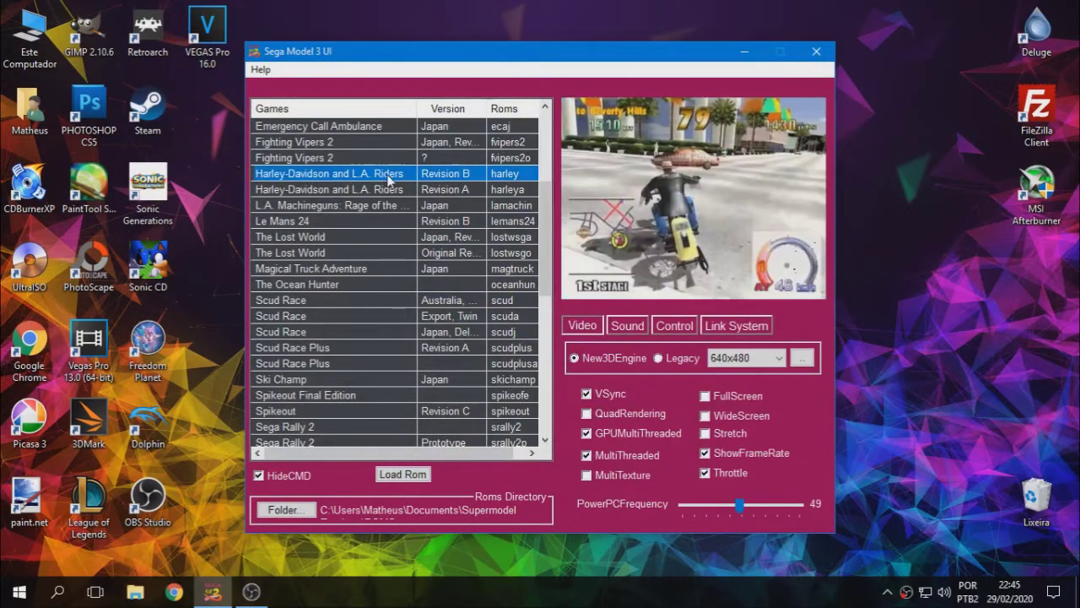
{"action": "double_click", "coordinate": [389, 176]}
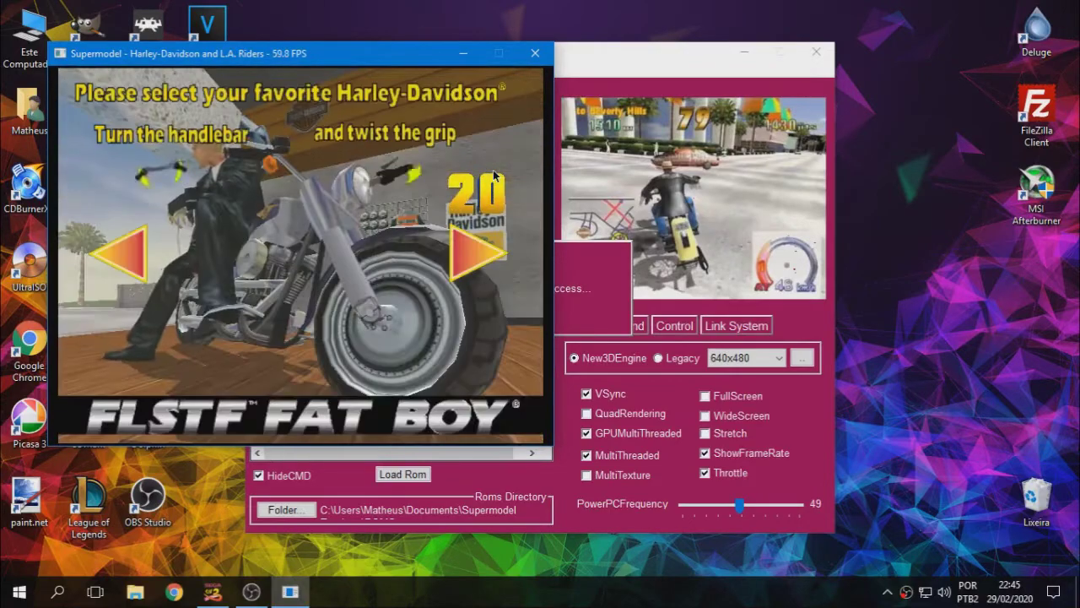
In the game, choose the FXDWG Dyna Wide Glide motorcycle with automatic transmission.
{"action": "key", "text": "Left"}
{"action": "key", "text": "Left"}
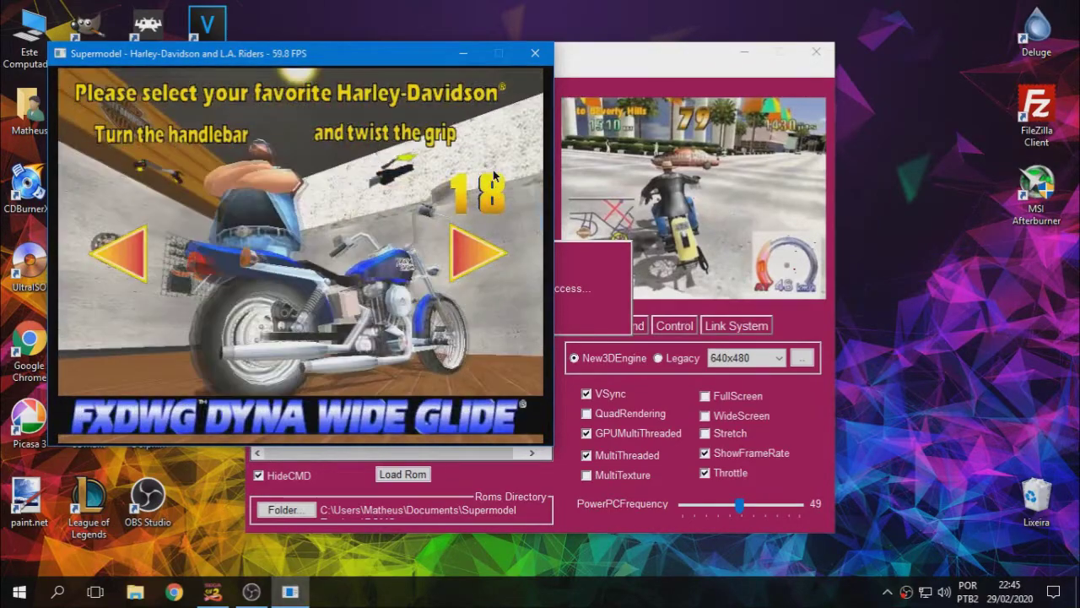
{"action": "key", "text": "Up"}
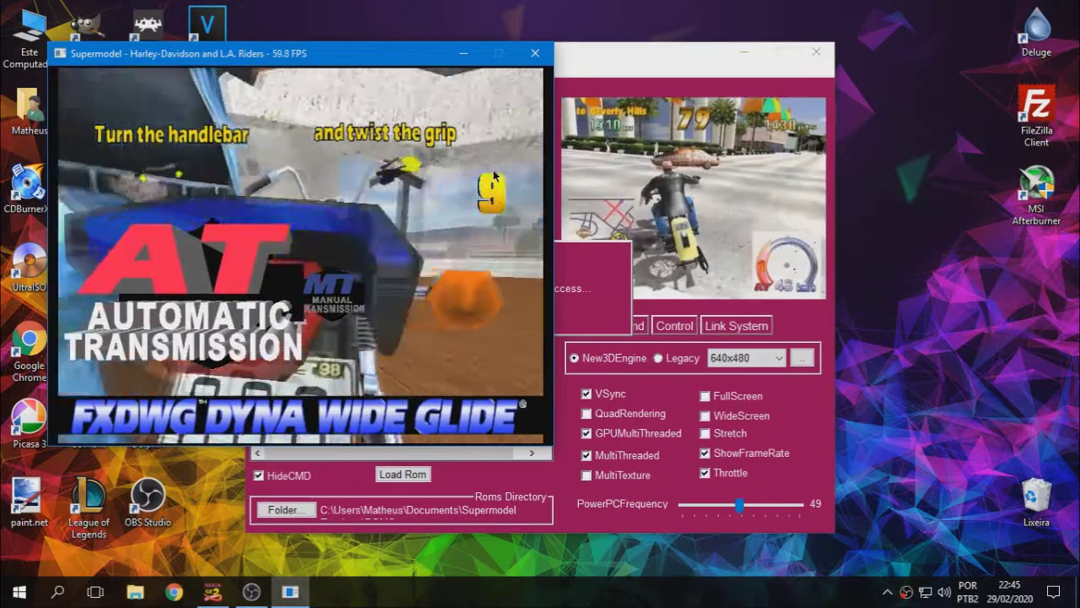
{"action": "key", "text": "Up"}
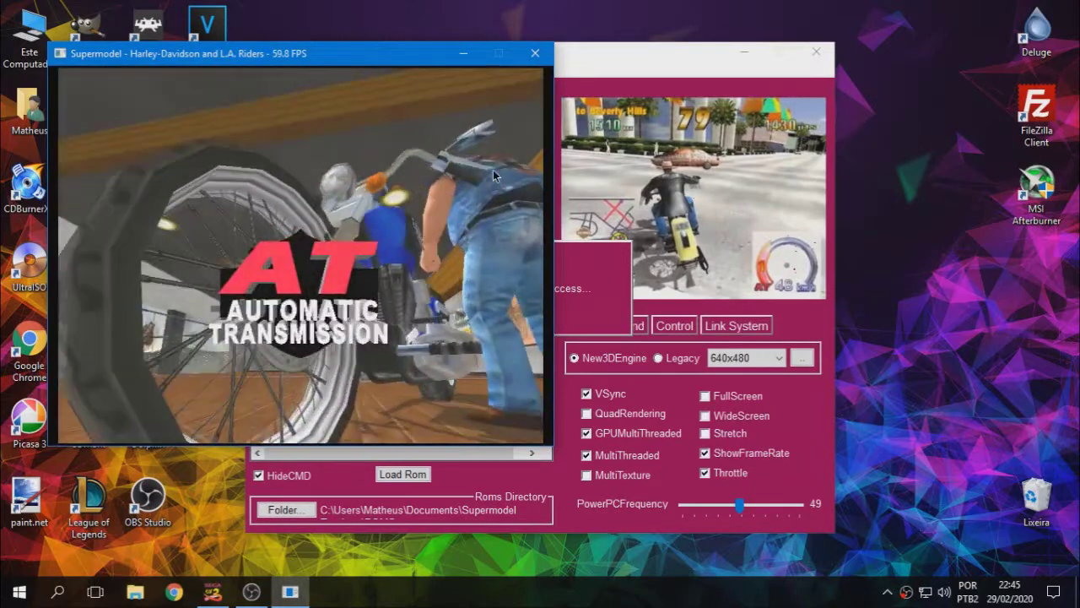